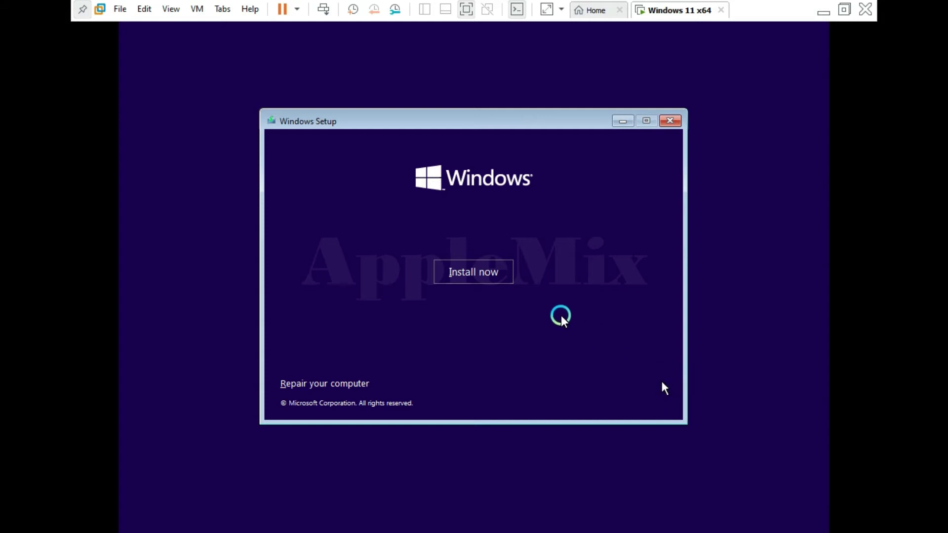
Start the Windows 11 installation from the VM's Setup window.
left_click(473, 274)
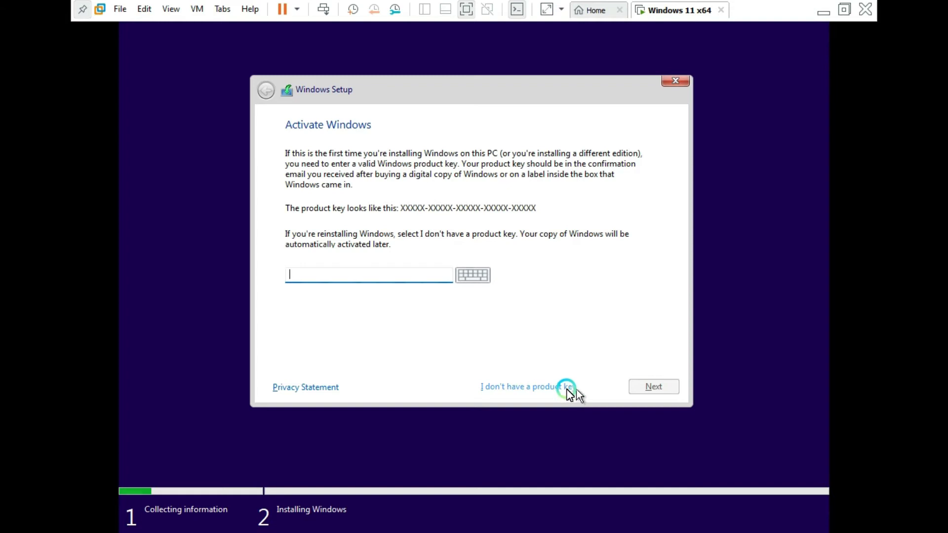
Skip the product key and browse the editions from Home N to Education N.
left_click(538, 389)
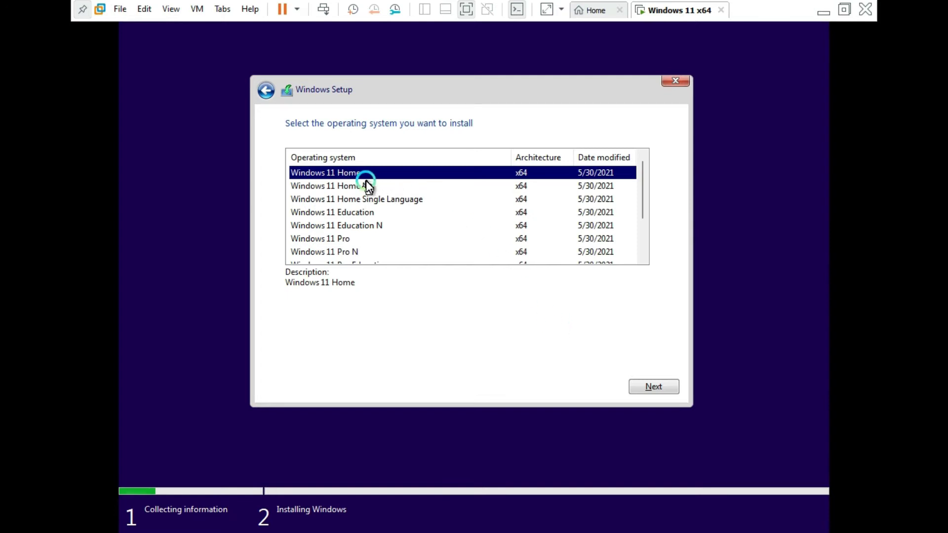
left_click(366, 184)
left_click(385, 199)
left_click(393, 213)
left_click(402, 227)
scroll(406, 225, "down", 1)
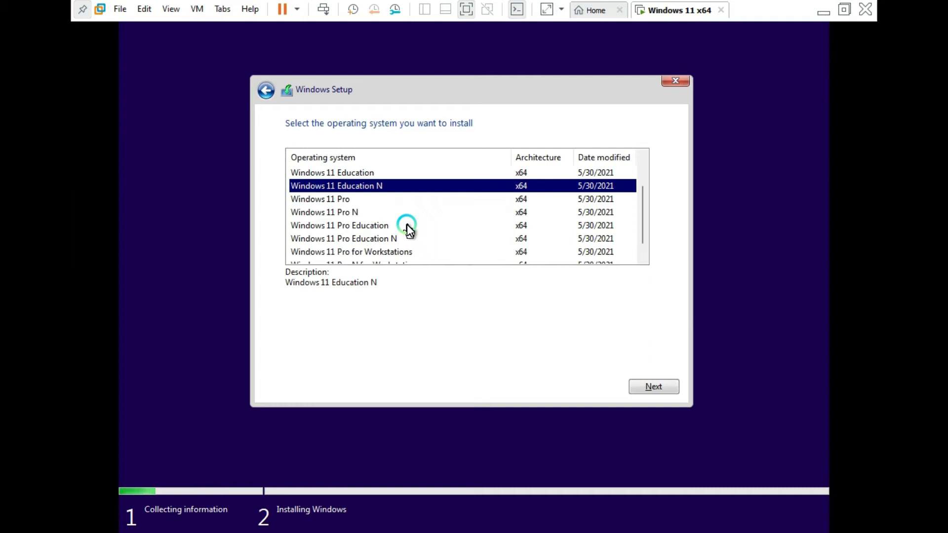
Review the Pro editions, then select Windows 11 Pro and continue.
left_click(372, 199)
left_click(383, 212)
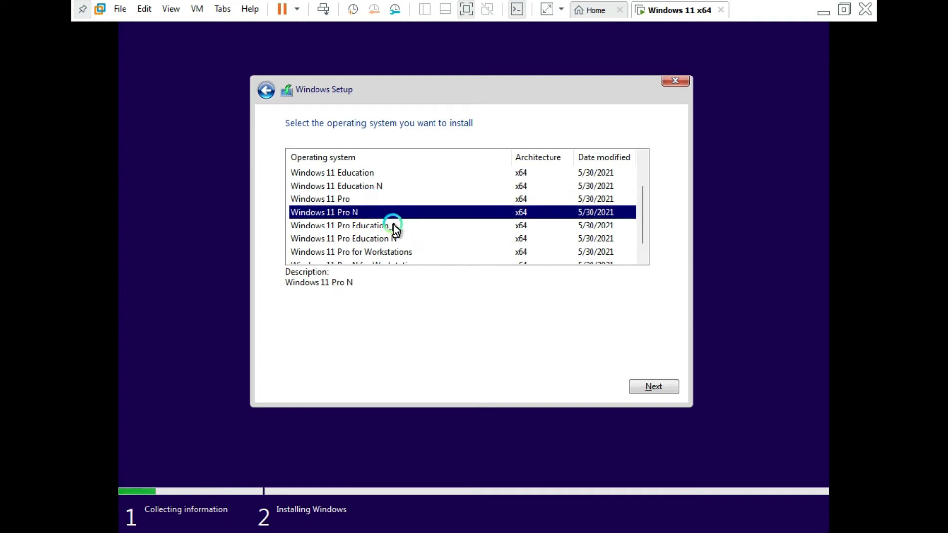
left_click(395, 225)
left_click(405, 239)
left_click(414, 253)
scroll(451, 214, "down", 1)
left_click(425, 253)
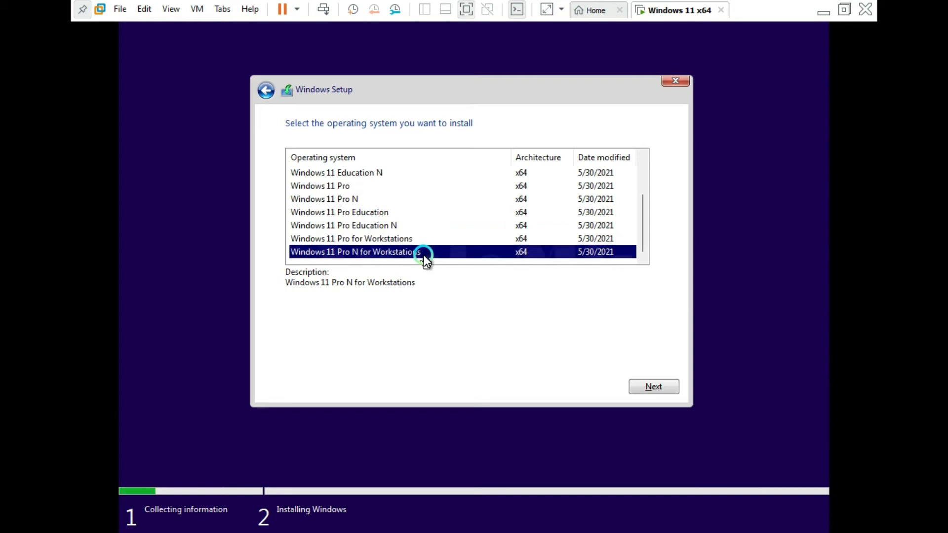
scroll(395, 226, "up", 1)
left_click(367, 227)
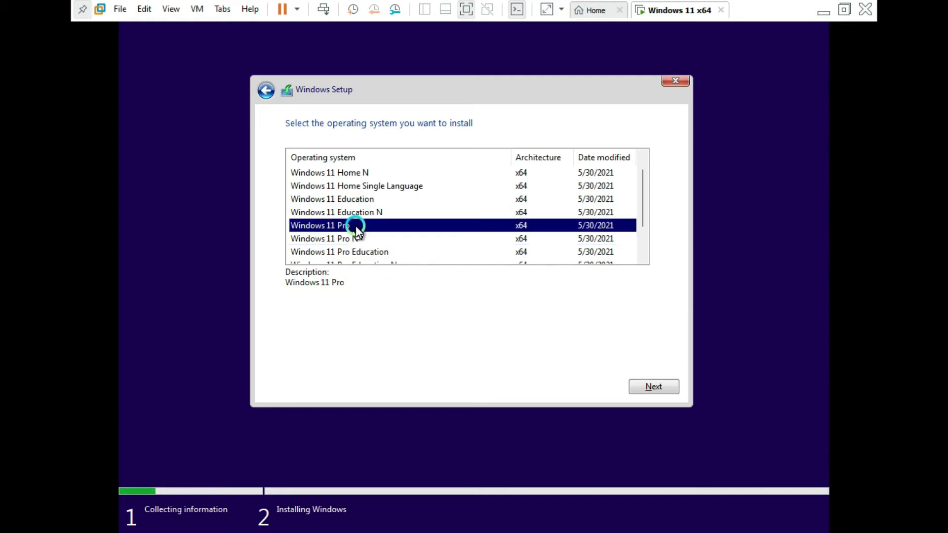
left_click(639, 386)
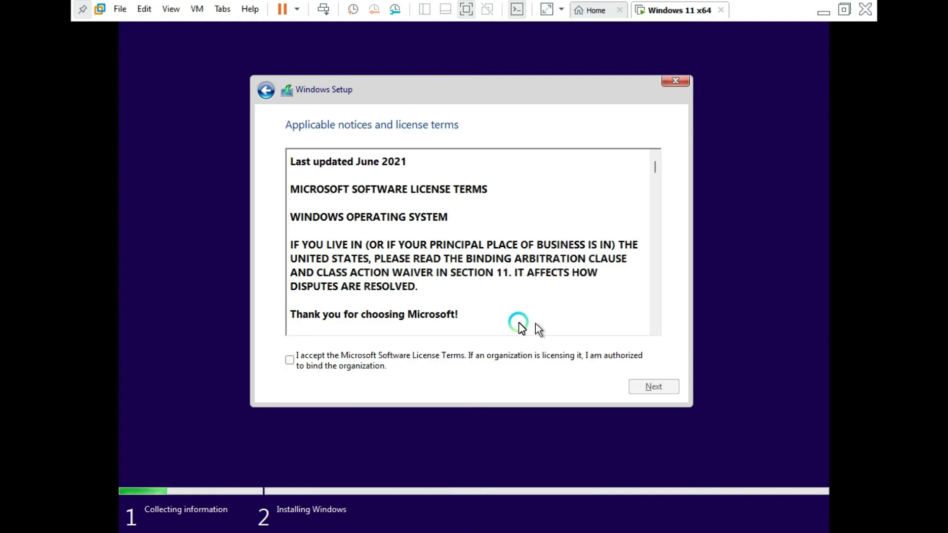
Accept the license, choose Custom install, and install onto Drive 0's 60 GB unallocated space.
left_click(295, 358)
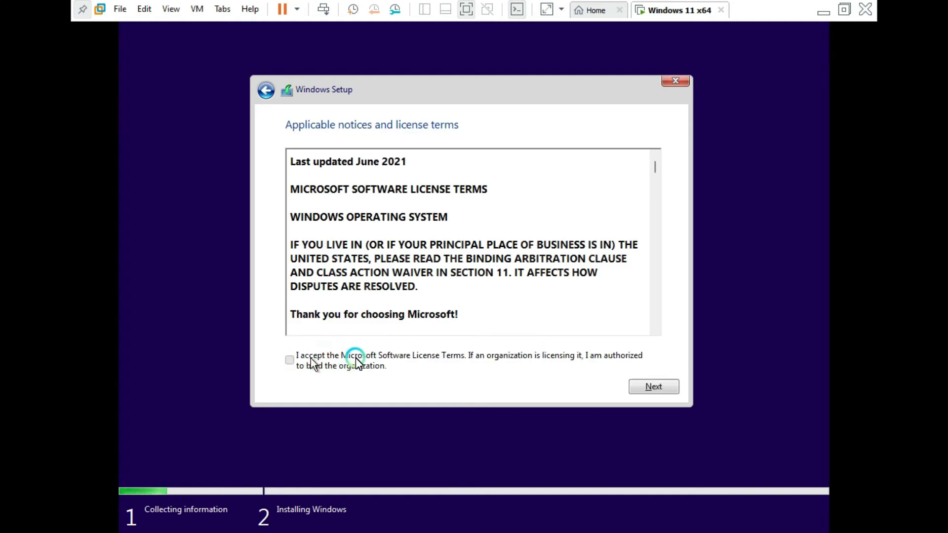
left_click(653, 385)
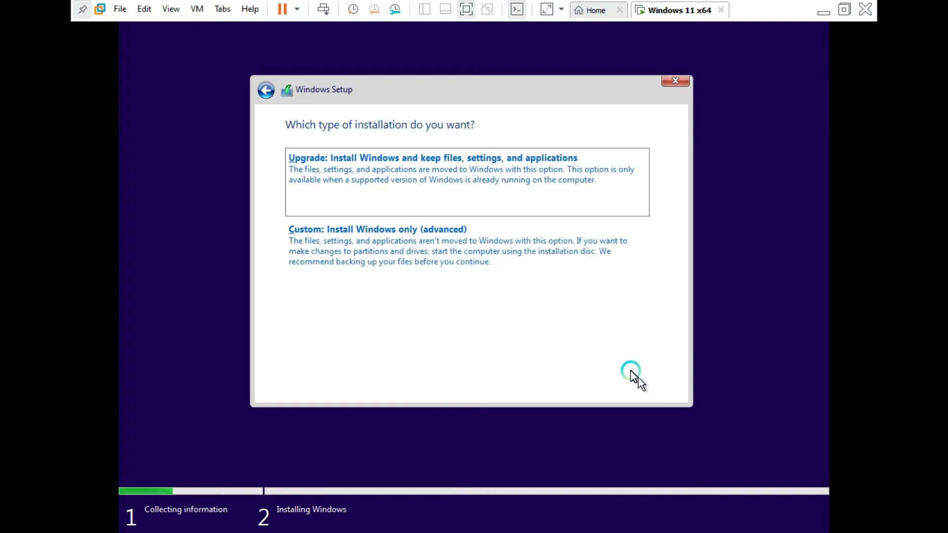
left_click(538, 245)
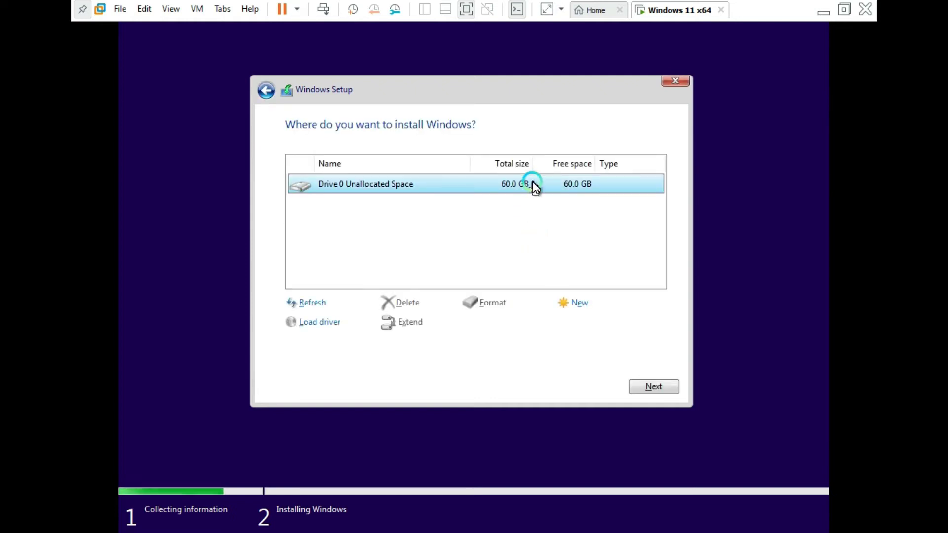
left_click(643, 386)
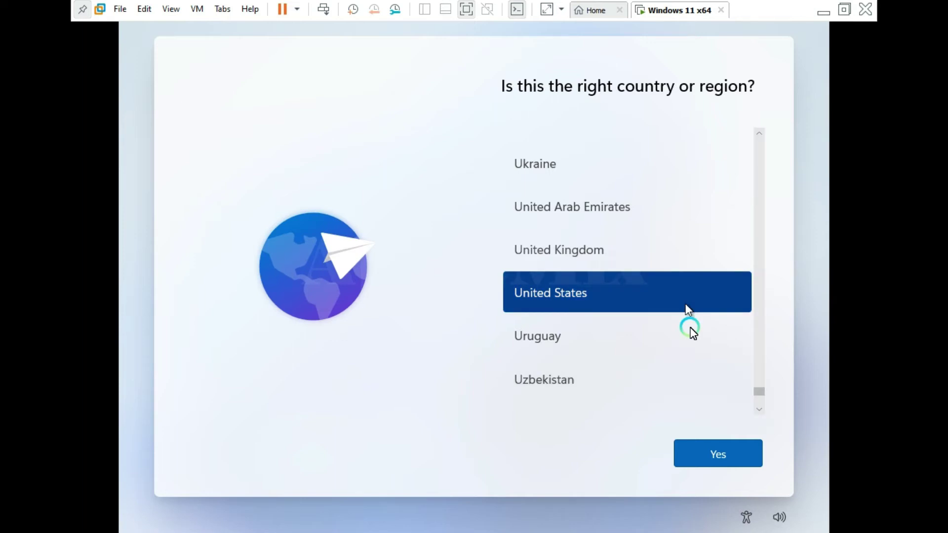
Confirm United States and the suggested keyboard layout, skipping a second layout.
left_click(711, 441)
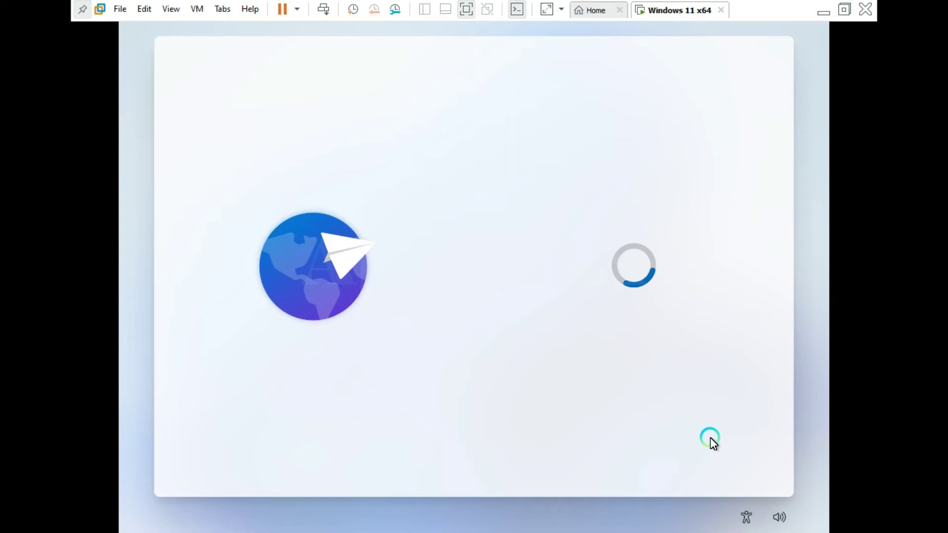
left_click(718, 447)
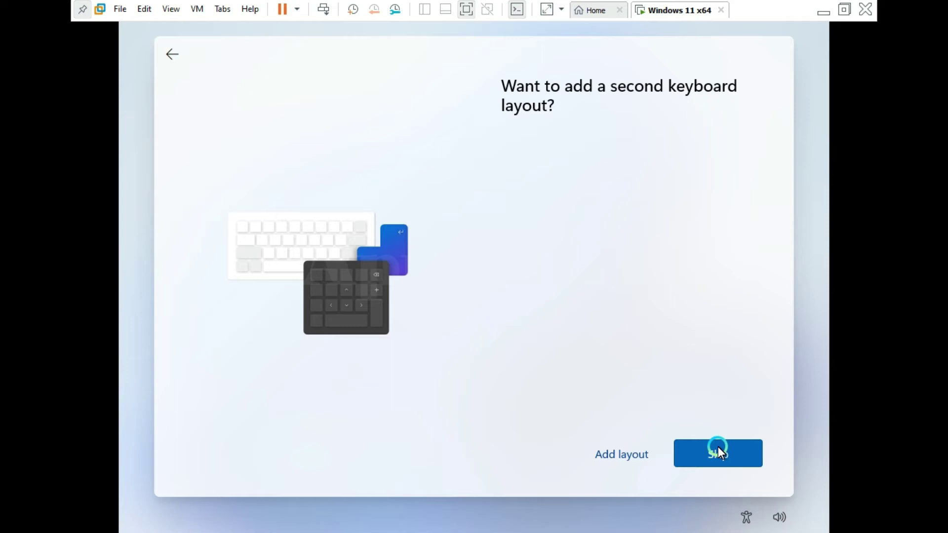
left_click(718, 446)
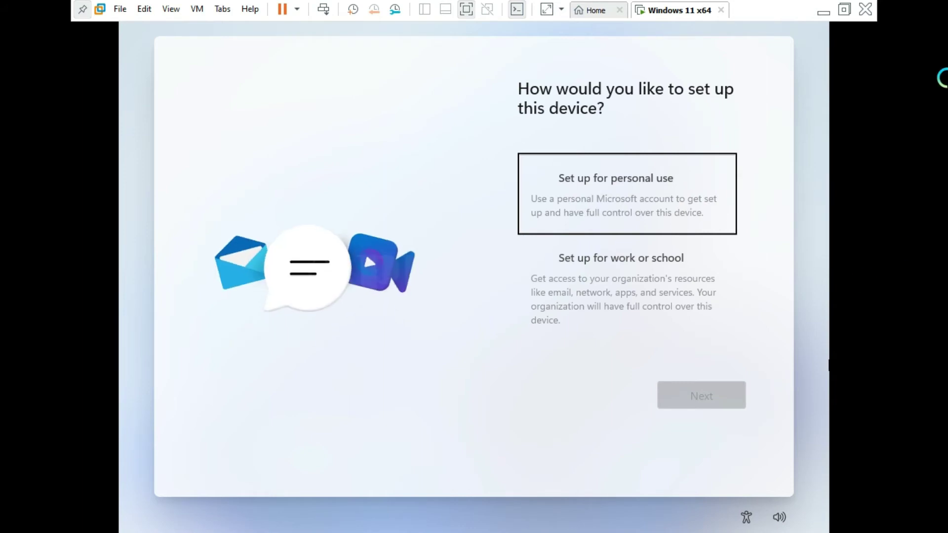
Choose personal-use setup and proceed to the Microsoft account sign-in page.
left_click(665, 194)
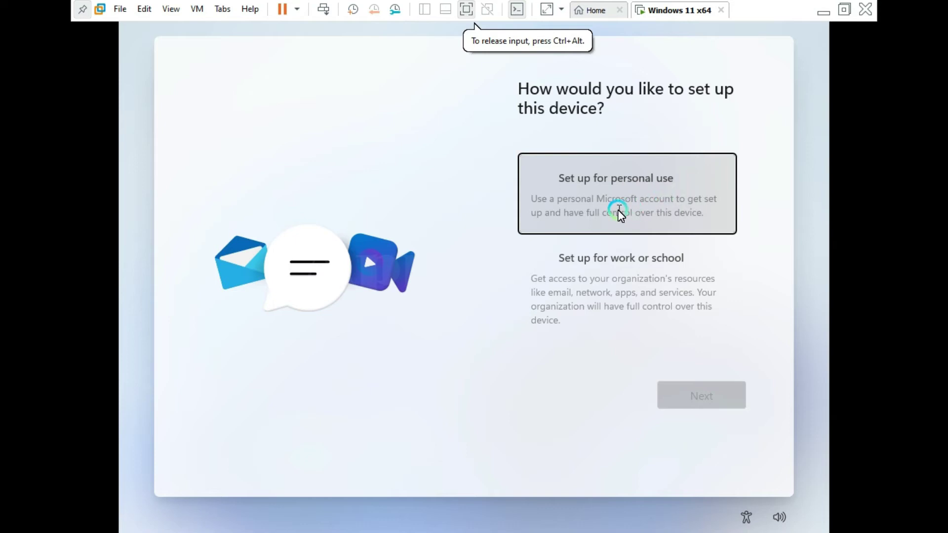
left_click(617, 277)
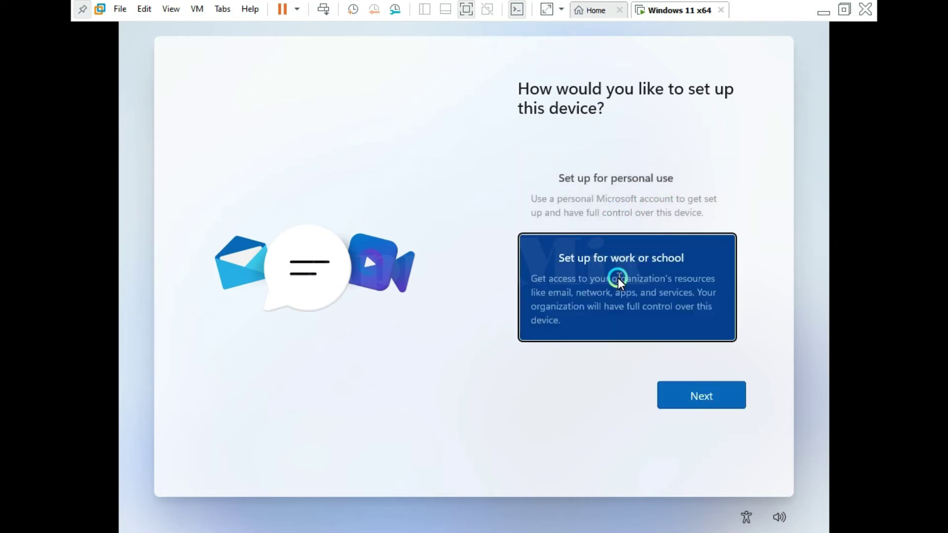
left_click(647, 194)
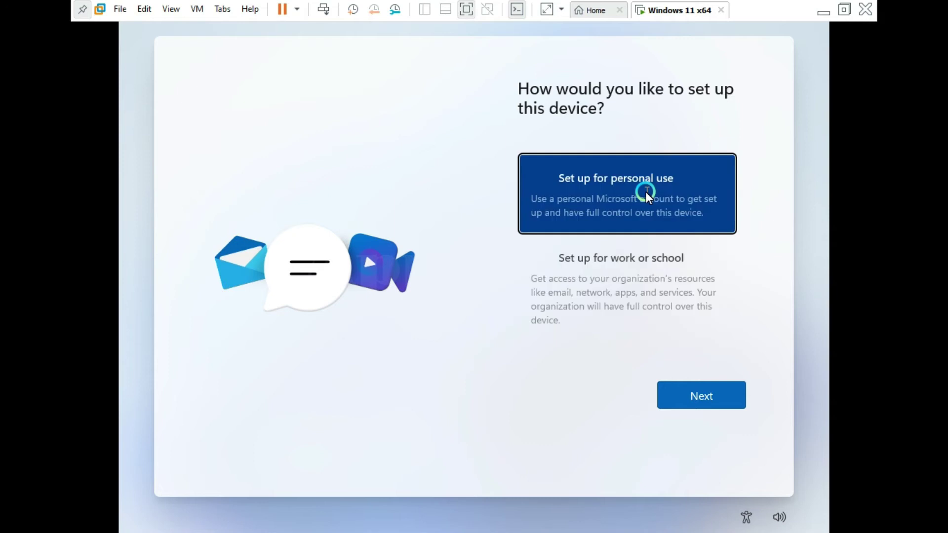
left_click(700, 401)
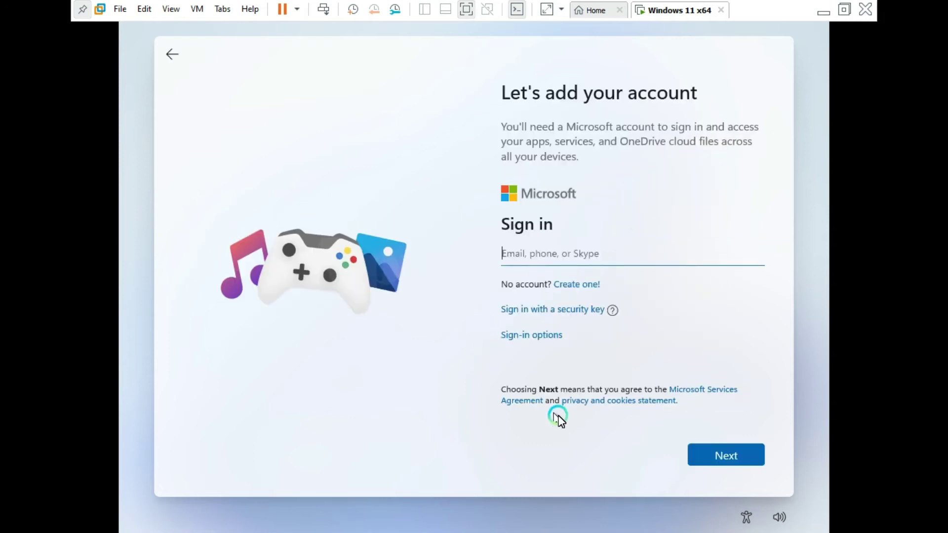
left_click(713, 455)
left_click(730, 457)
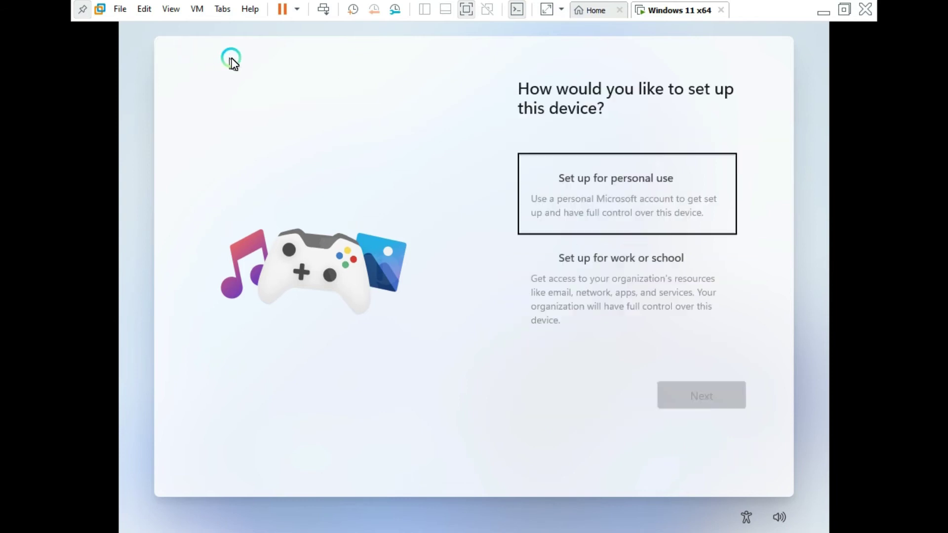
left_click(641, 192)
left_click(700, 400)
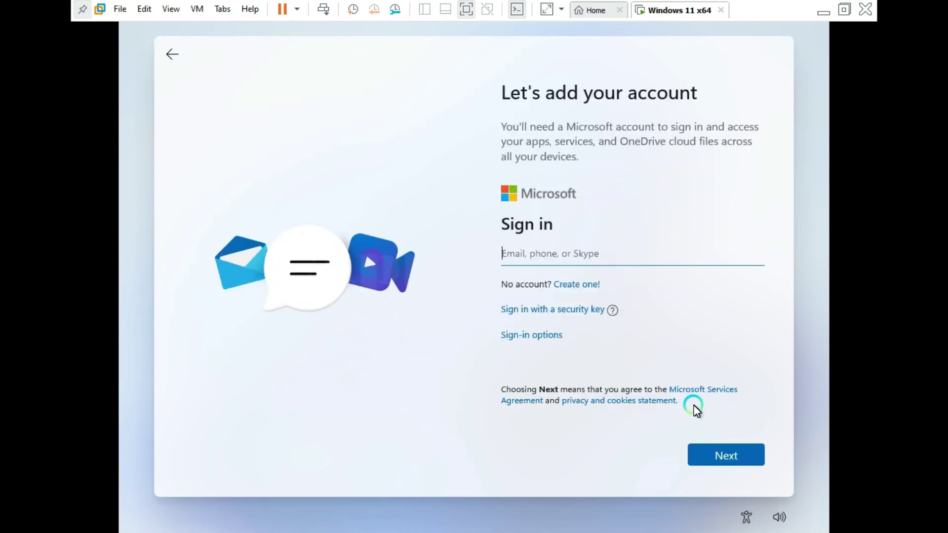
key("Return")
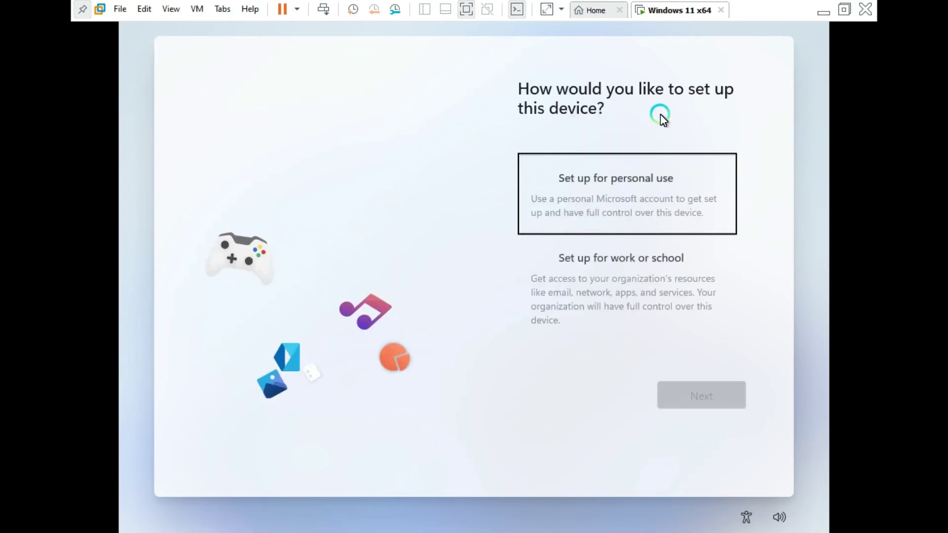
left_click(696, 398)
Sign in with the Microsoft account e-mail and password.
left_click(546, 251)
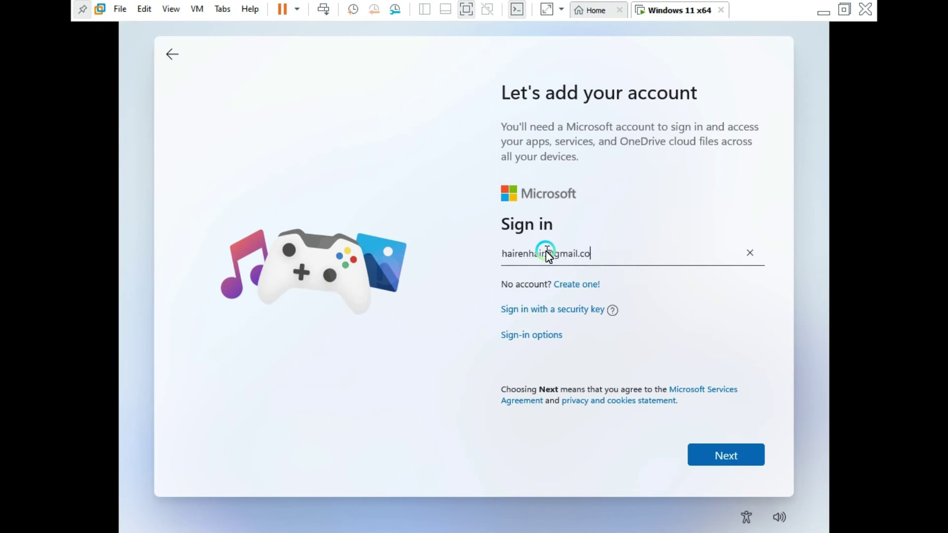
key("Return")
key("ctrl+v")
key("Return")
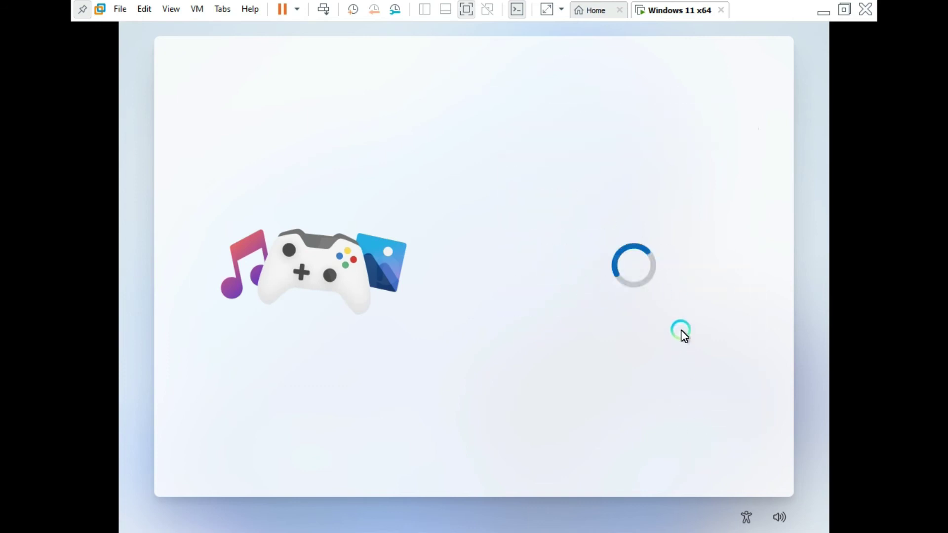
Create a sign-in PIN, replacing the rejected first attempt and confirming the new PIN.
left_click(696, 184)
key("Tab")
key("Return")
left_click(565, 203)
key("ctrl+a")
key("BackSpace")
key("ctrl+a")
key("Tab")
left_click(716, 453)
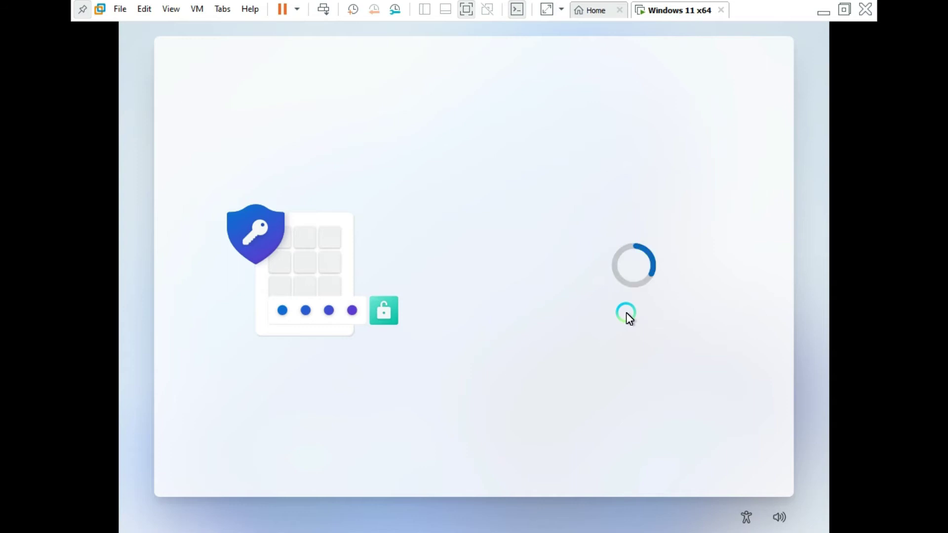
Review and accept the privacy settings to finish setup.
scroll(727, 418, "down", 5)
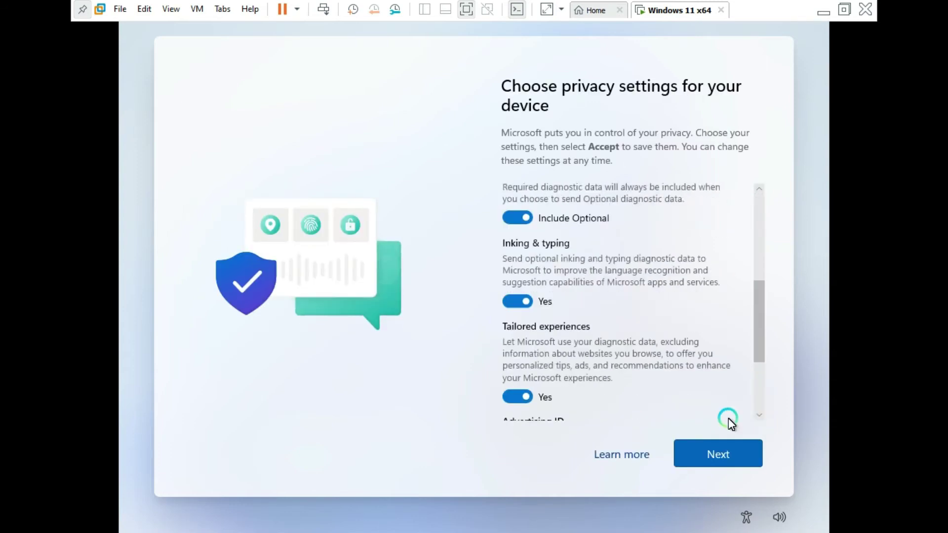
left_click(724, 455)
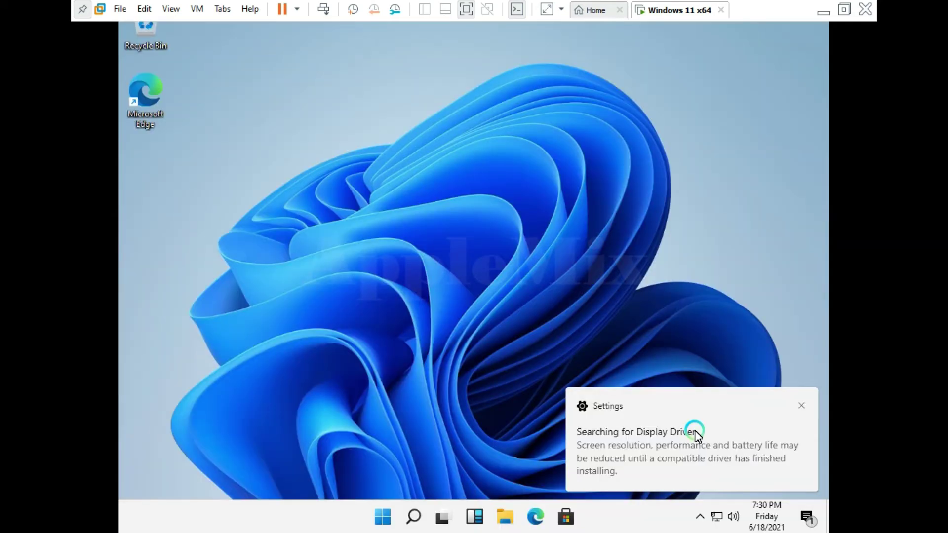
Scroll through All apps in the Start menu, then return to pinned apps and close Start.
key("super")
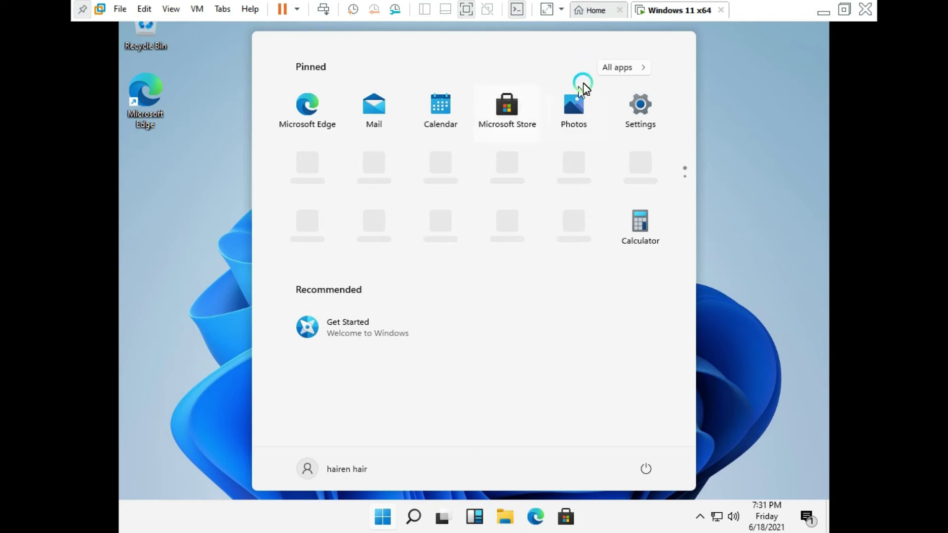
left_click(643, 69)
scroll(425, 161, "down", 3)
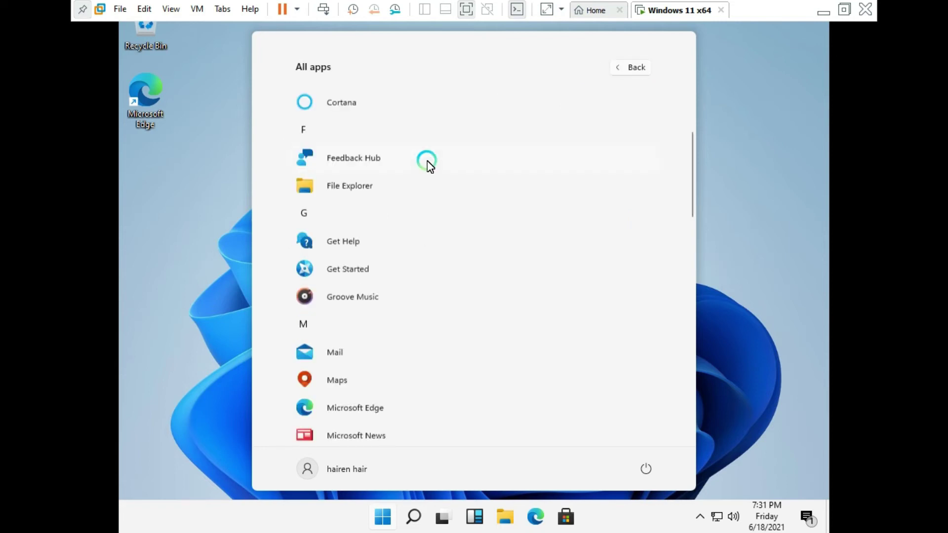
scroll(428, 164, "down", 10)
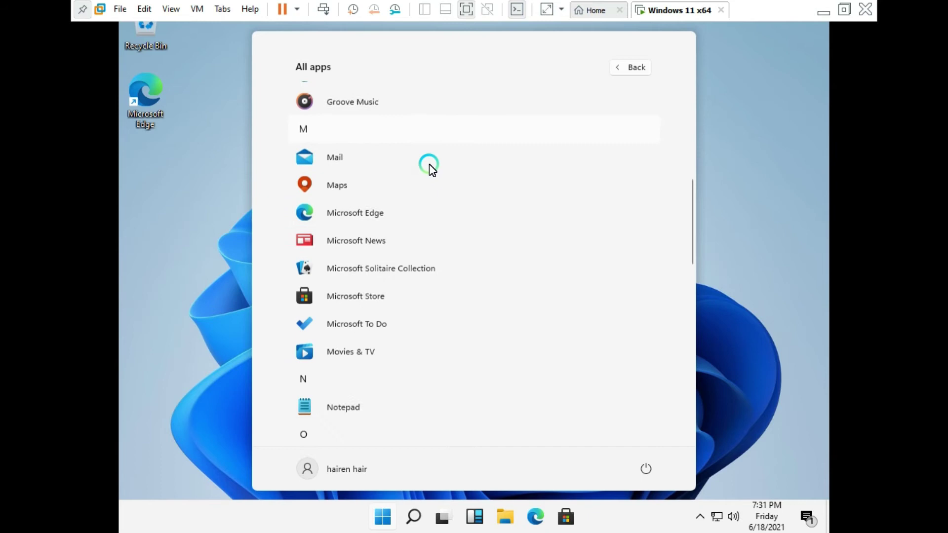
scroll(433, 172, "down", 8)
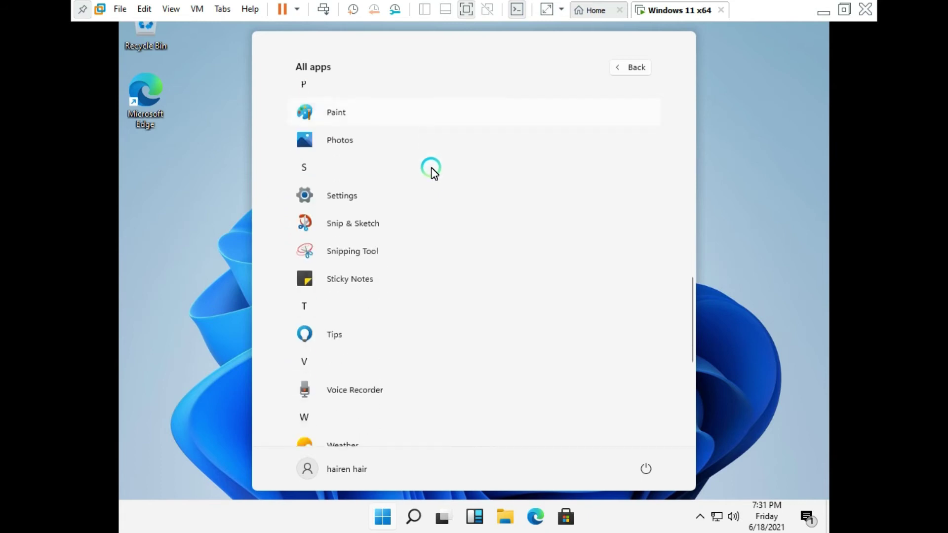
scroll(431, 170, "down", 1)
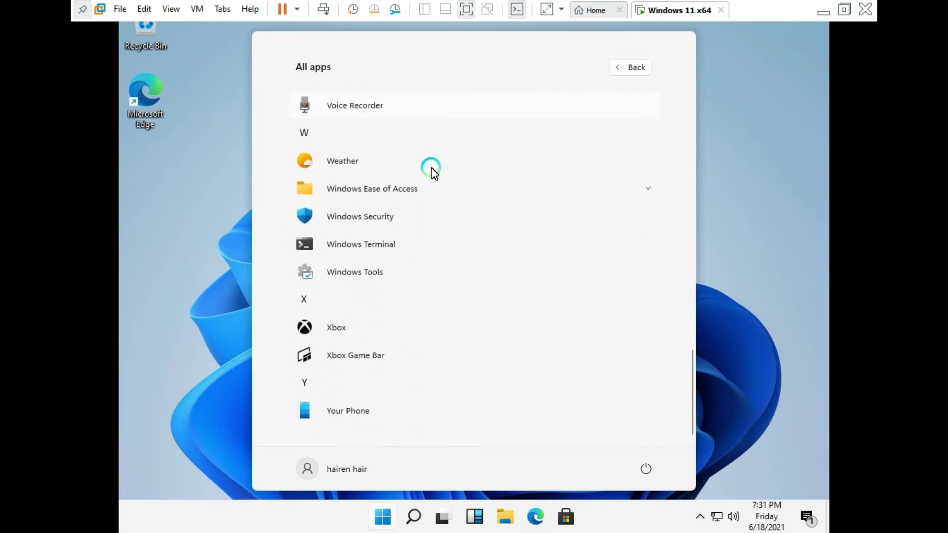
left_click(633, 67)
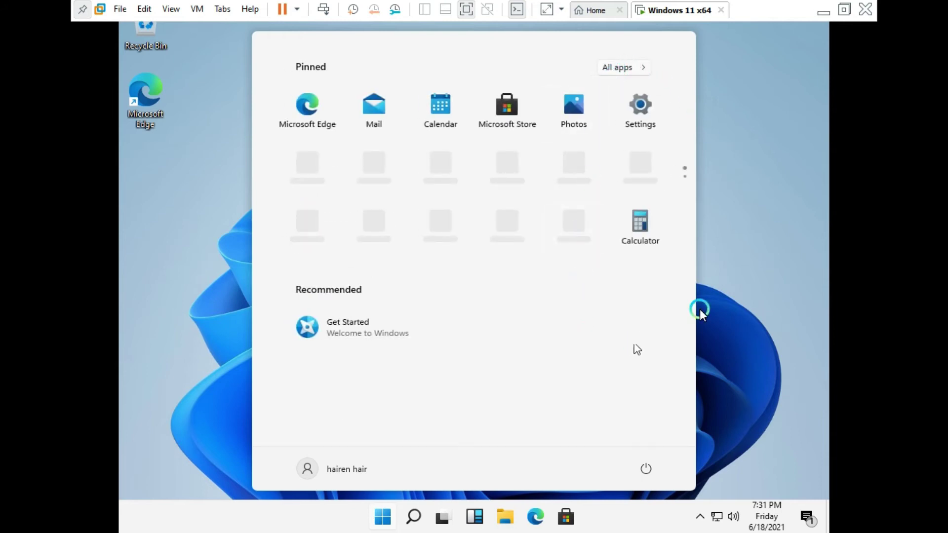
left_click(760, 299)
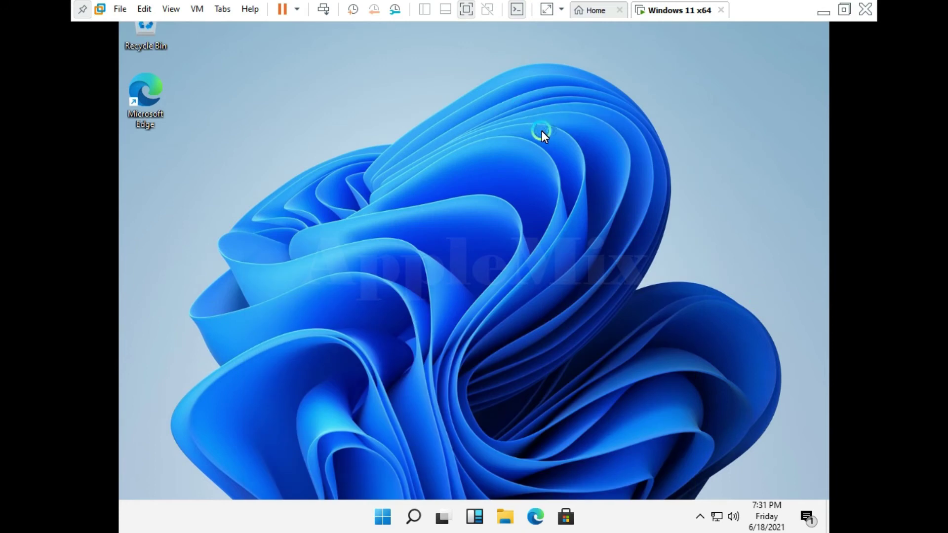
Refresh the desktop four times from its context menu.
right_click(541, 131)
left_click(549, 144)
right_click(448, 92)
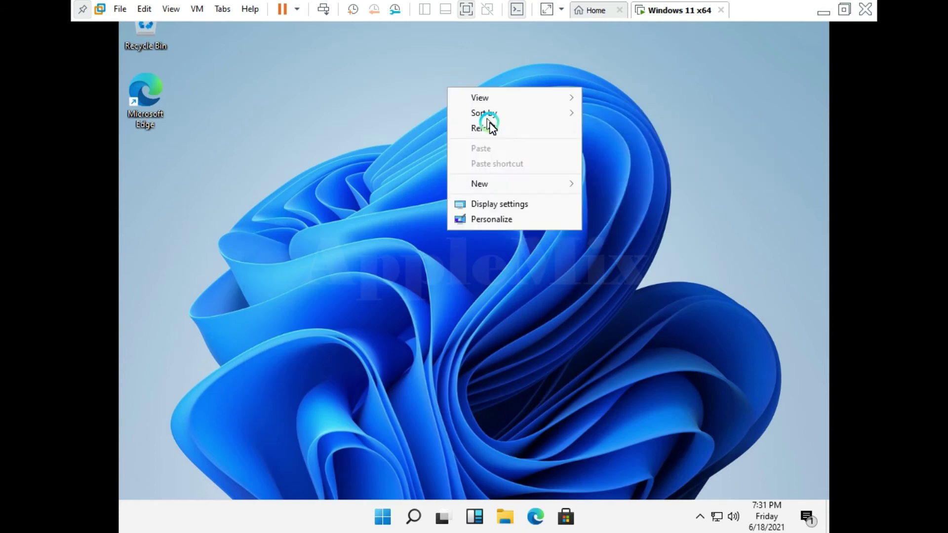
left_click(491, 129)
right_click(394, 82)
left_click(437, 120)
right_click(364, 83)
left_click(407, 124)
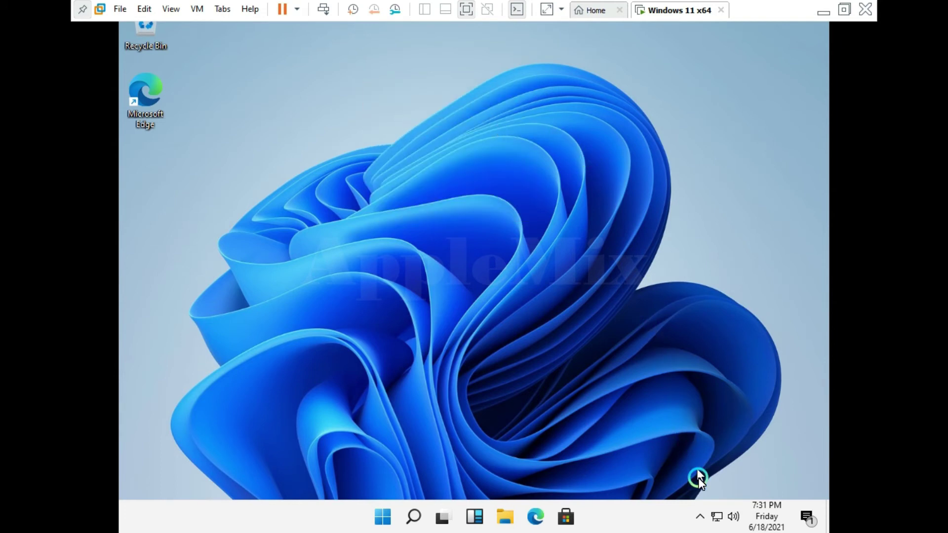
Check the hidden tray icons, refresh again, and open Display settings from the desktop.
left_click(700, 517)
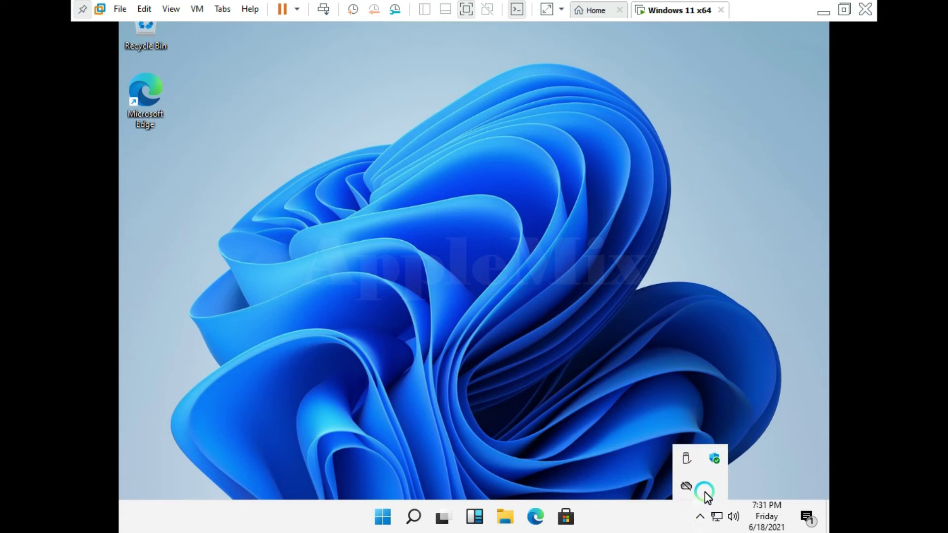
right_click(292, 149)
left_click(335, 192)
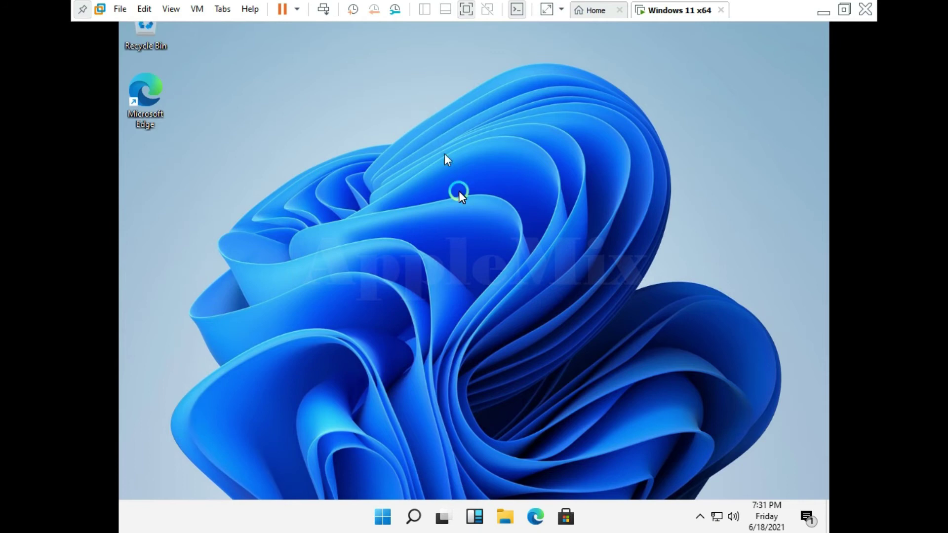
right_click(427, 109)
left_click(476, 225)
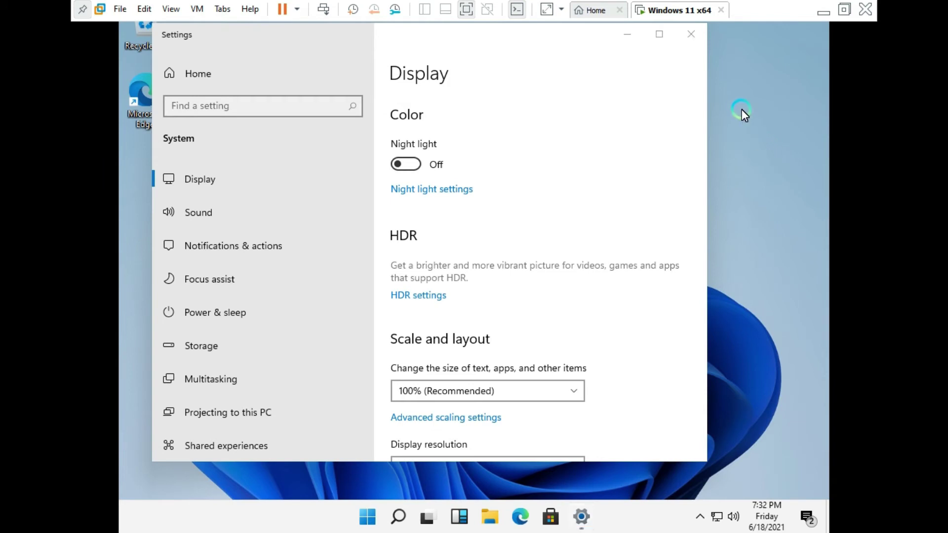
Refresh the desktop twice more and scroll through the Display page.
right_click(742, 108)
left_click(745, 149)
right_click(754, 107)
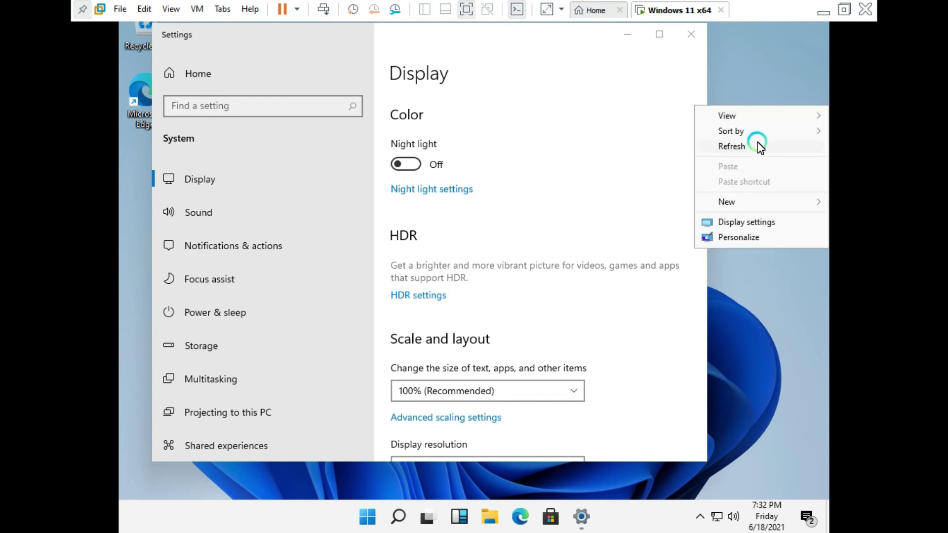
left_click(758, 144)
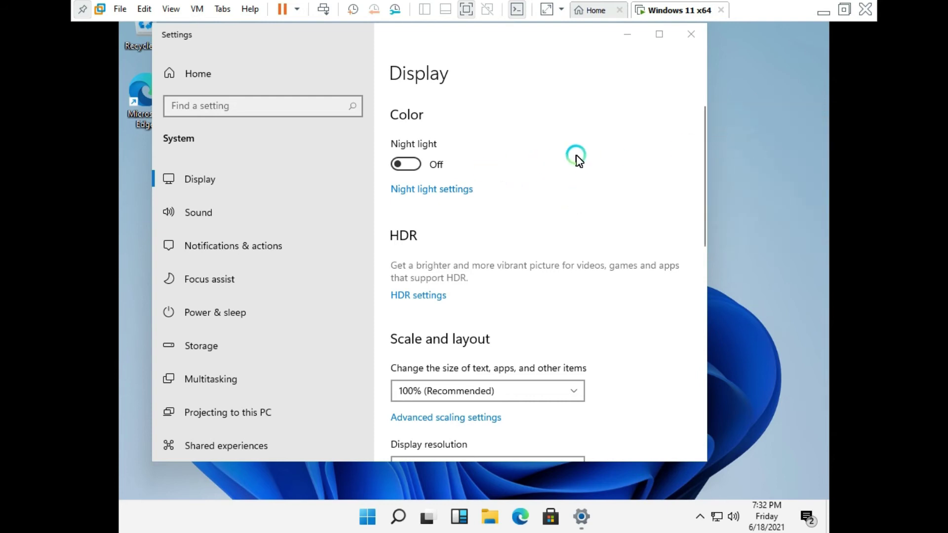
scroll(579, 158, "down", 7)
scroll(628, 190, "down", 3)
scroll(647, 188, "up", 4)
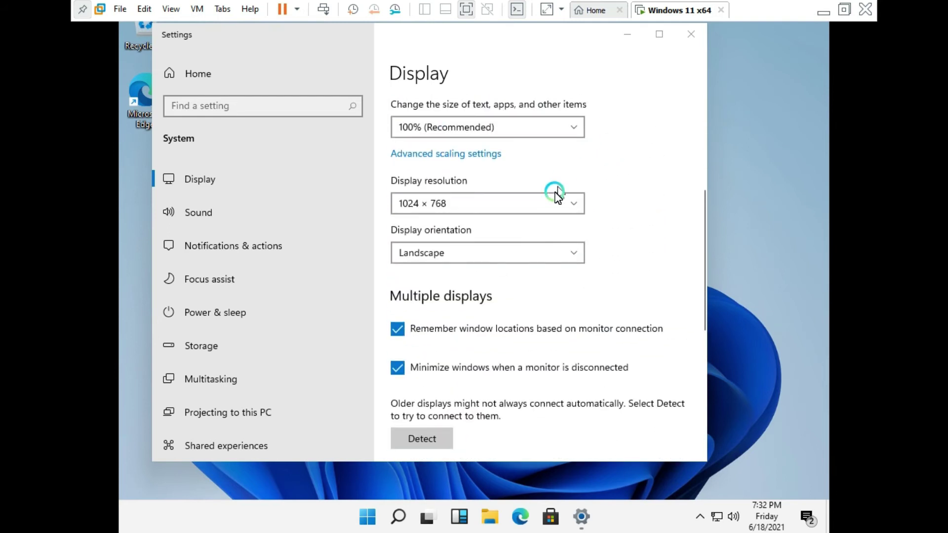
Try 1366 × 768 in Display resolution and answer the keep-changes prompt.
left_click(550, 204)
left_click(550, 205)
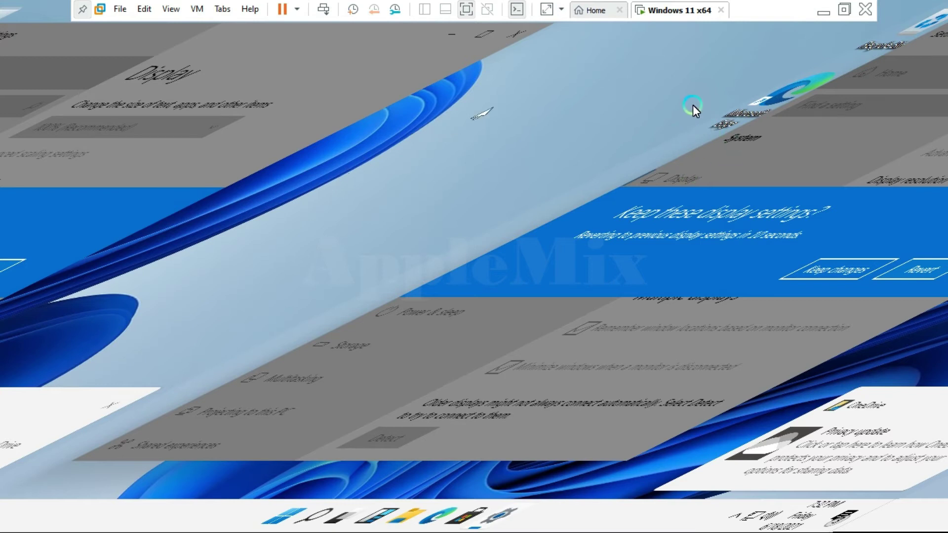
left_click(864, 280)
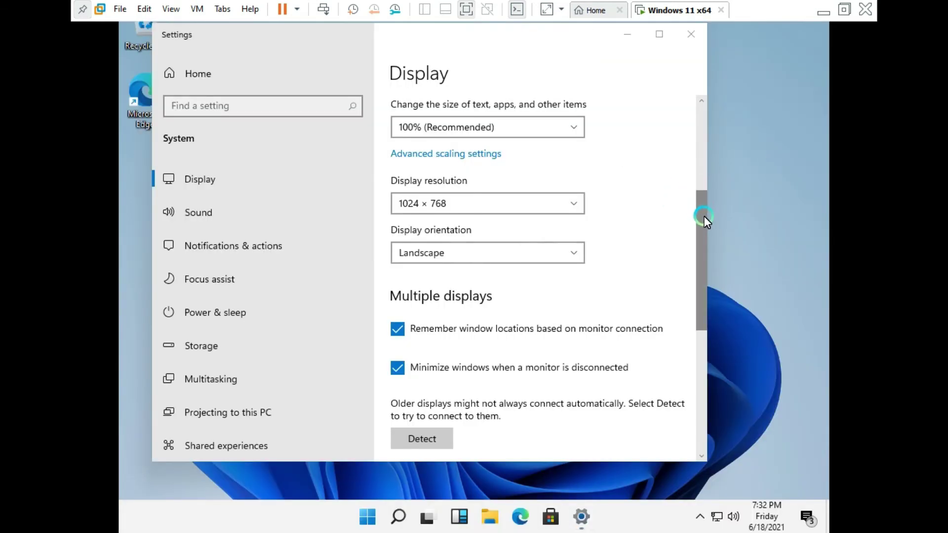
scroll(706, 261, "down", 2)
scroll(707, 262, "down", 10)
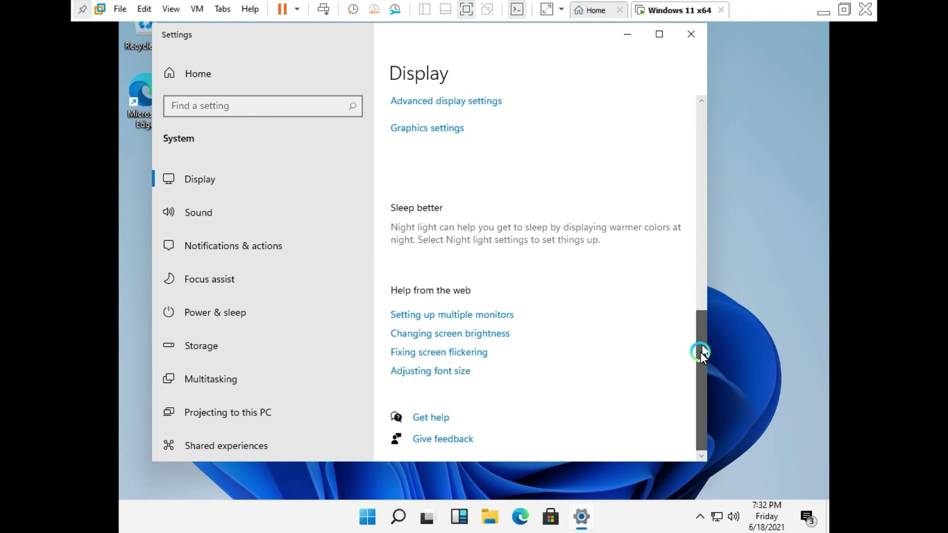
left_click(224, 208)
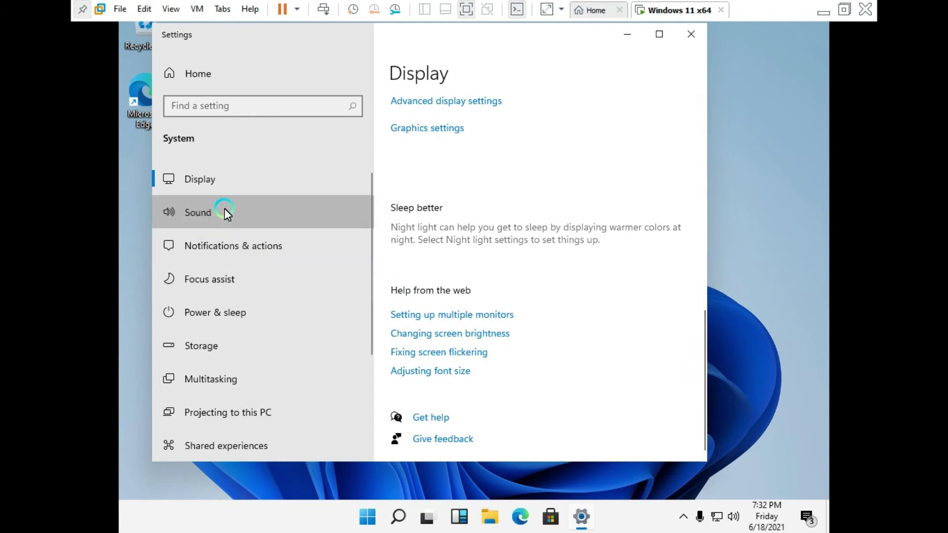
Tour Notifications, Focus assist, Multitasking, Projecting, Shared experiences and Clipboard pages, then close Settings.
scroll(697, 193, "down", 5)
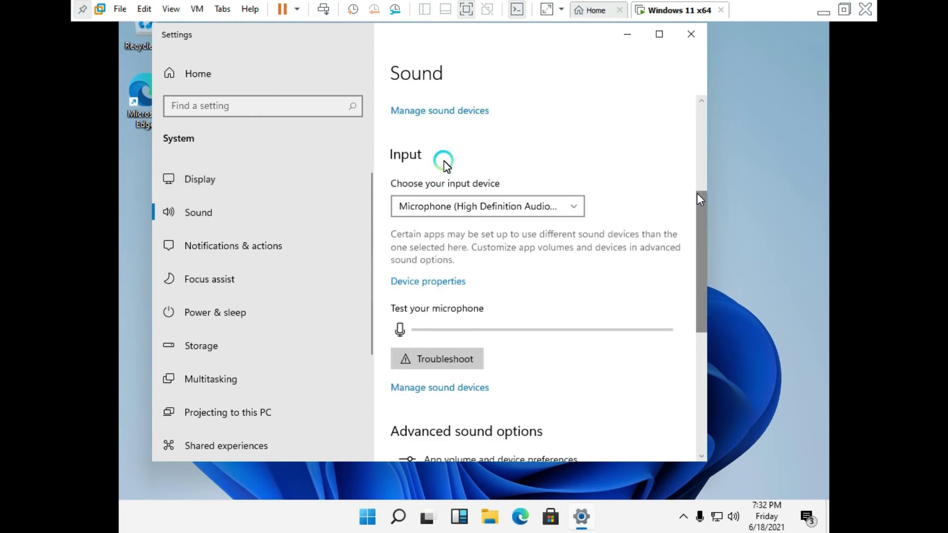
left_click(232, 247)
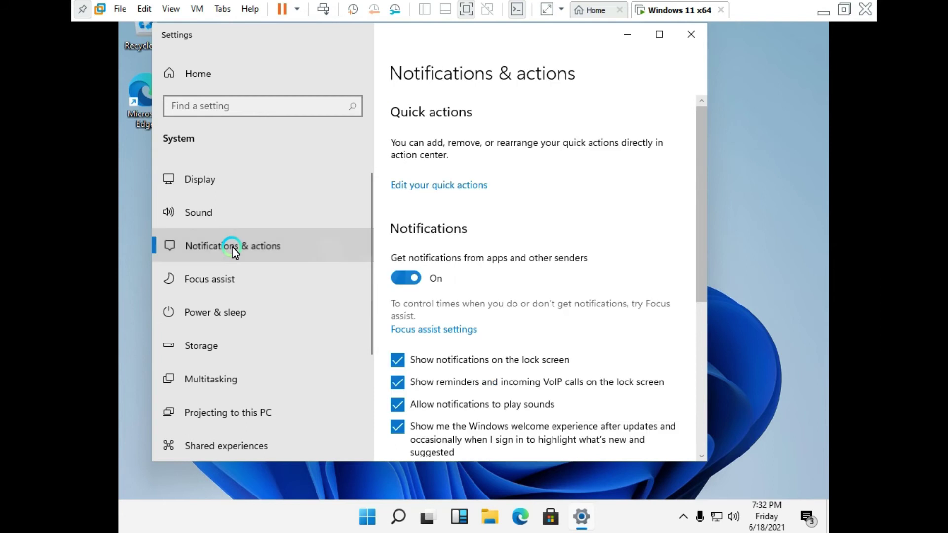
left_click(268, 286)
scroll(315, 272, "down", 3)
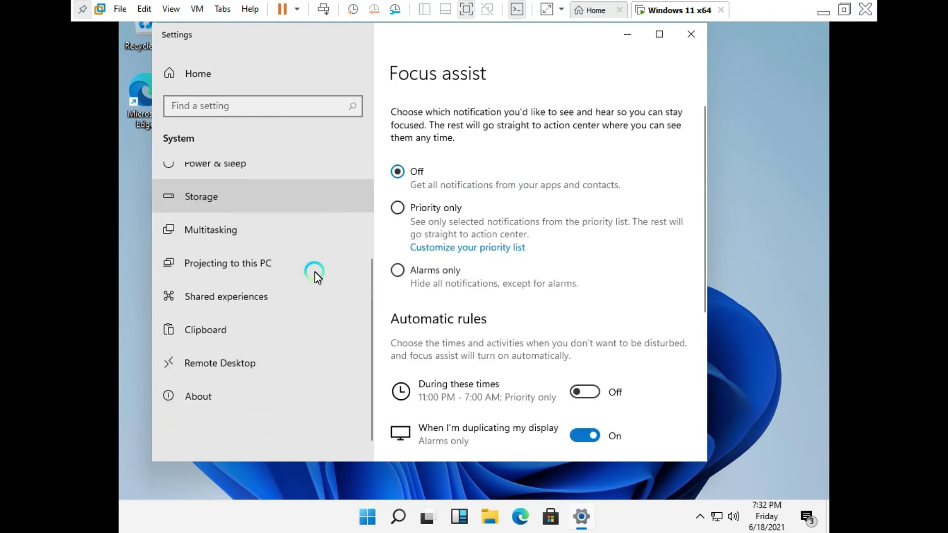
left_click(250, 220)
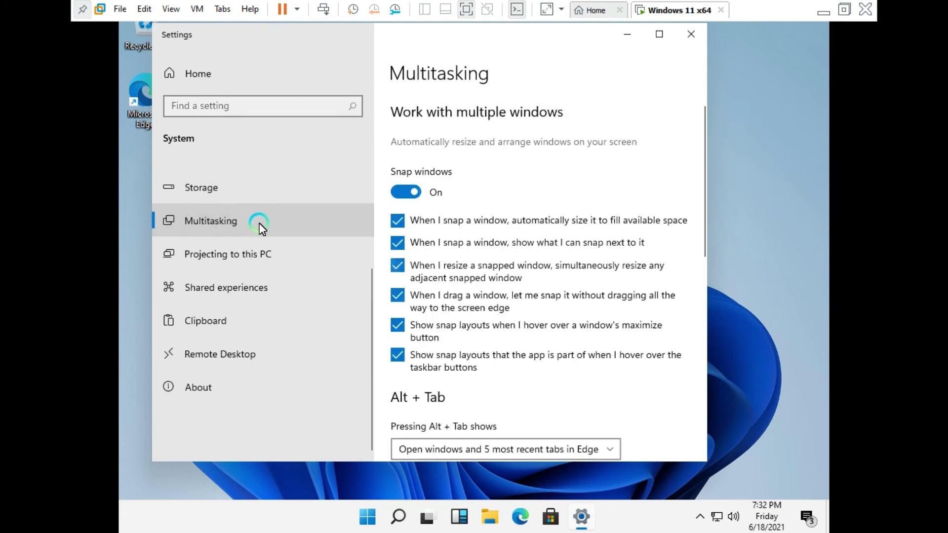
left_click(255, 259)
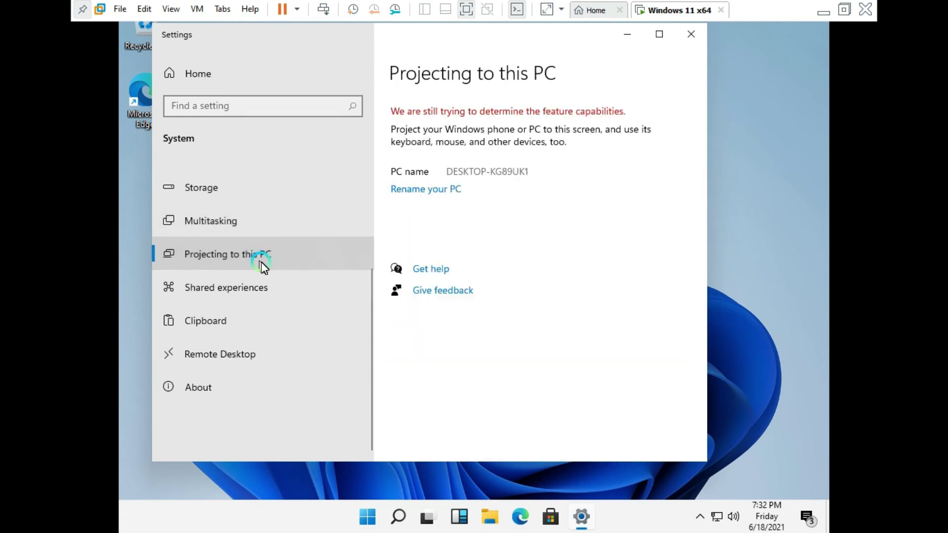
left_click(259, 292)
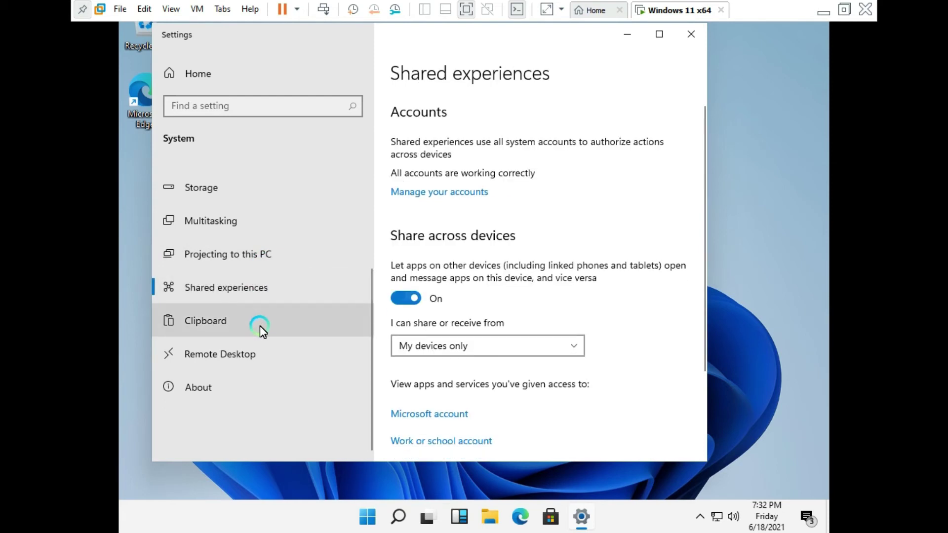
left_click(260, 326)
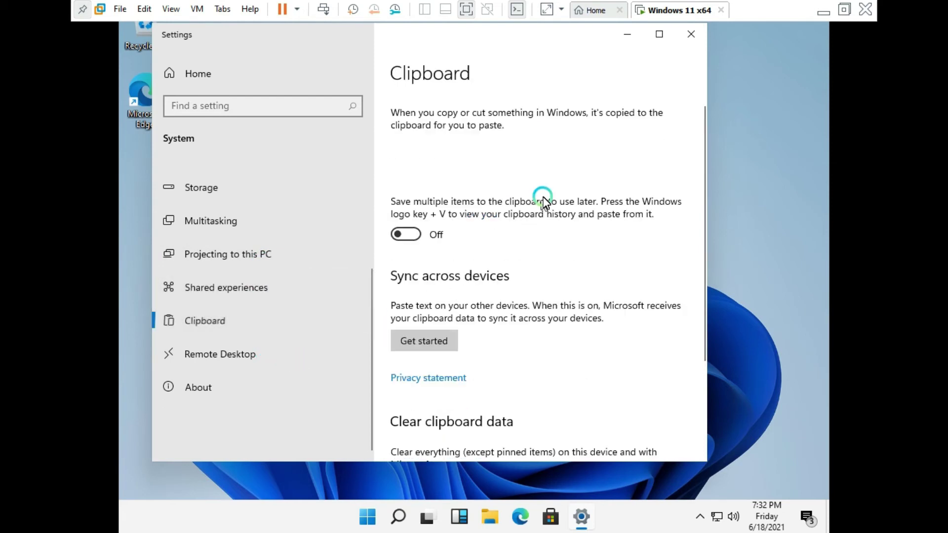
left_click(691, 35)
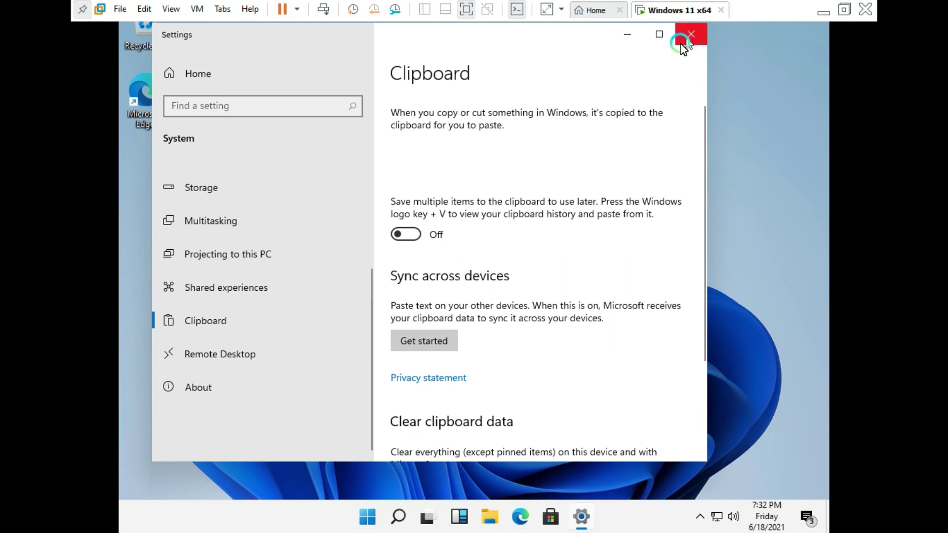
right_click(440, 89)
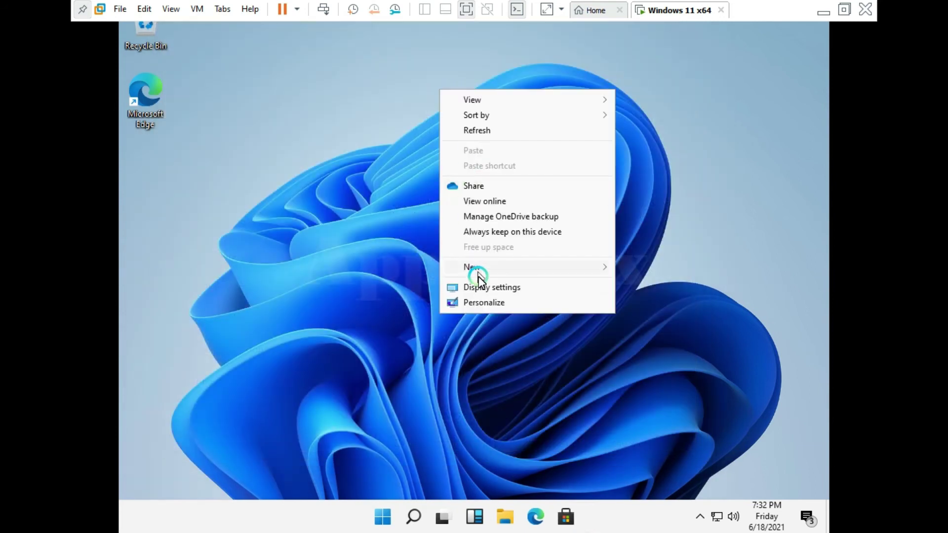
From Personalize > Background, follow the 'Showing desktop icons' help link into Edge.
left_click(488, 303)
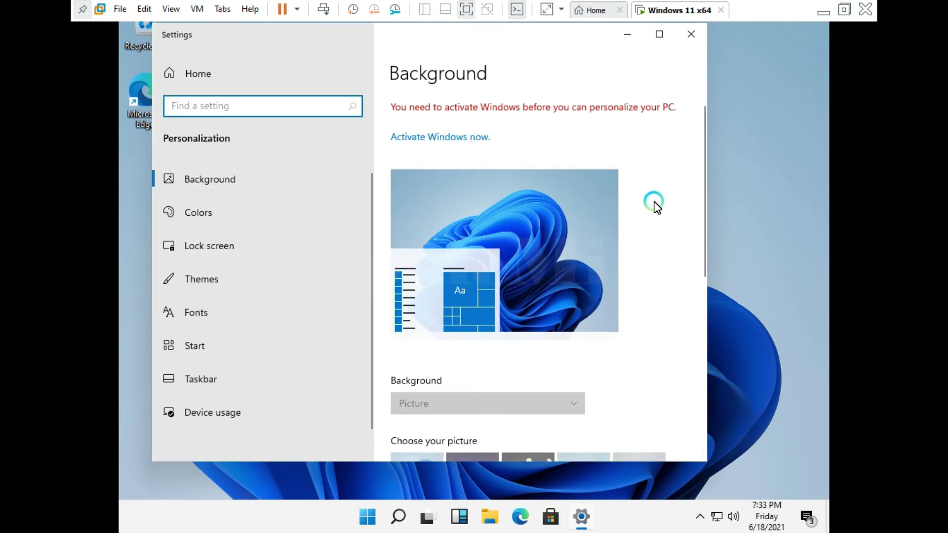
scroll(651, 205, "down", 6)
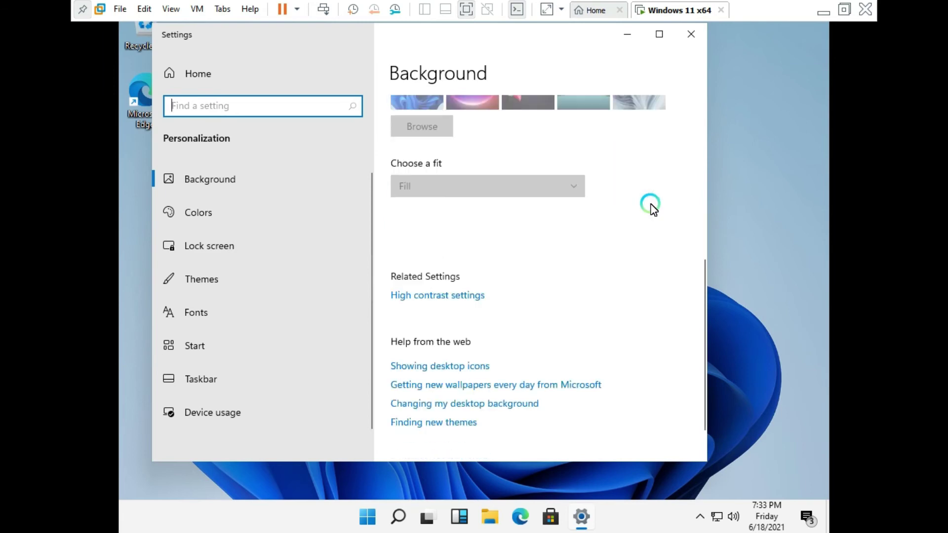
scroll(637, 227, "down", 2)
left_click(450, 316)
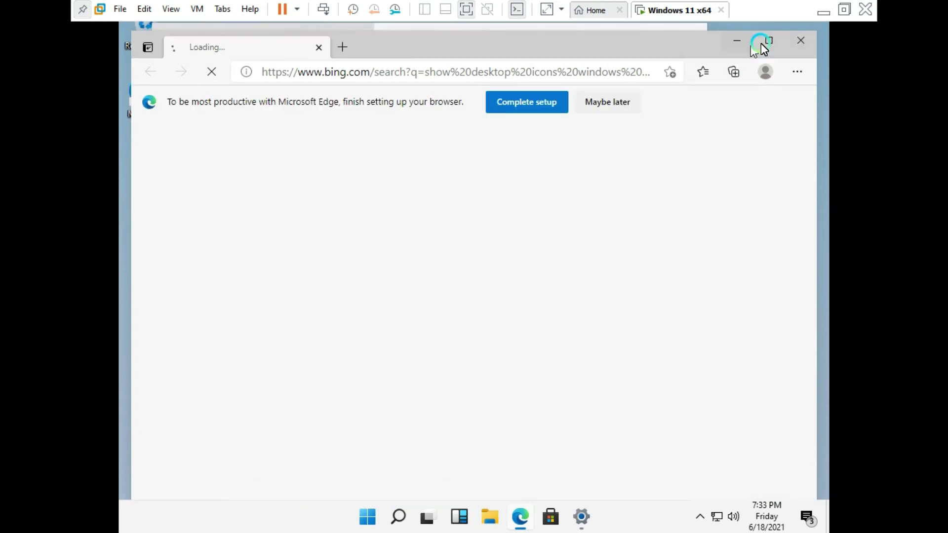
Close the Microsoft Edge window showing Bing to return to the Background settings.
left_click(799, 41)
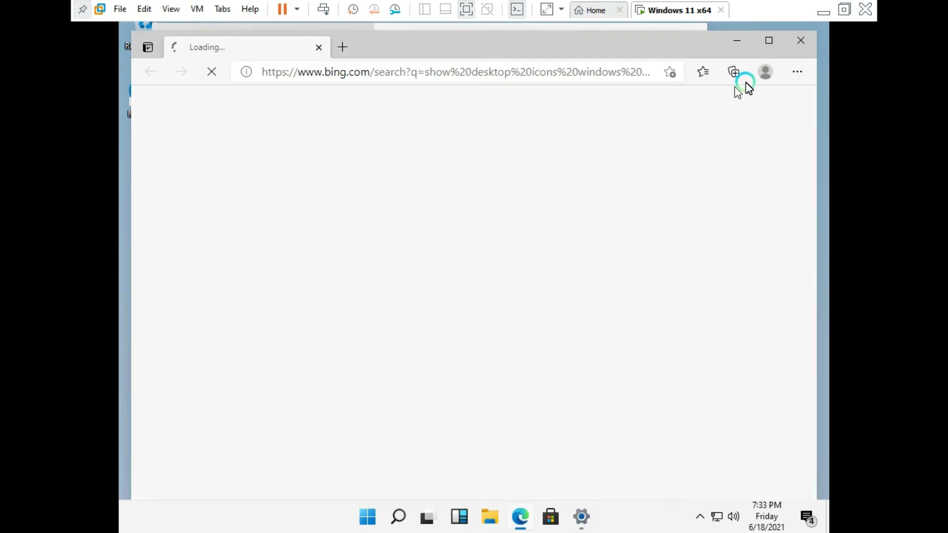
left_click(794, 38)
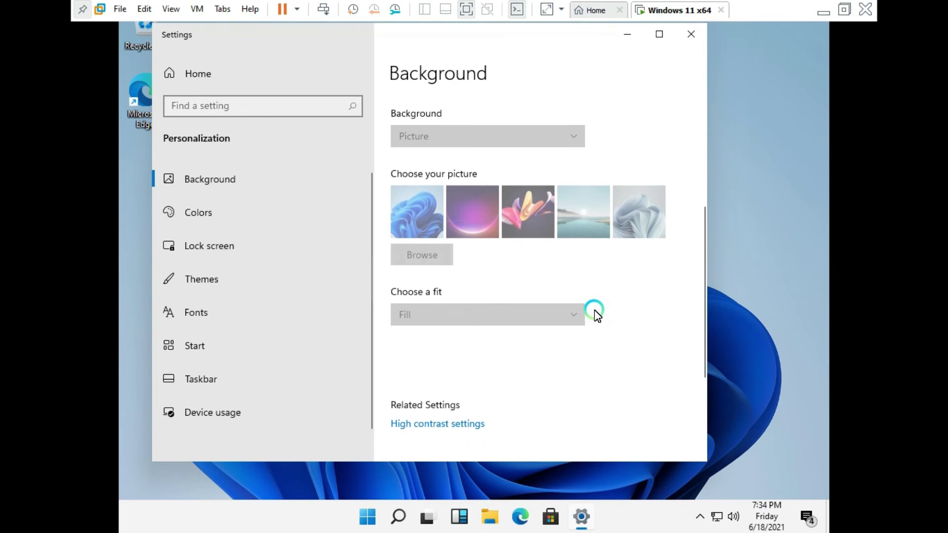
Enable the Computer (This PC) icon in Themes' Desktop icon settings and apply it.
left_click(200, 280)
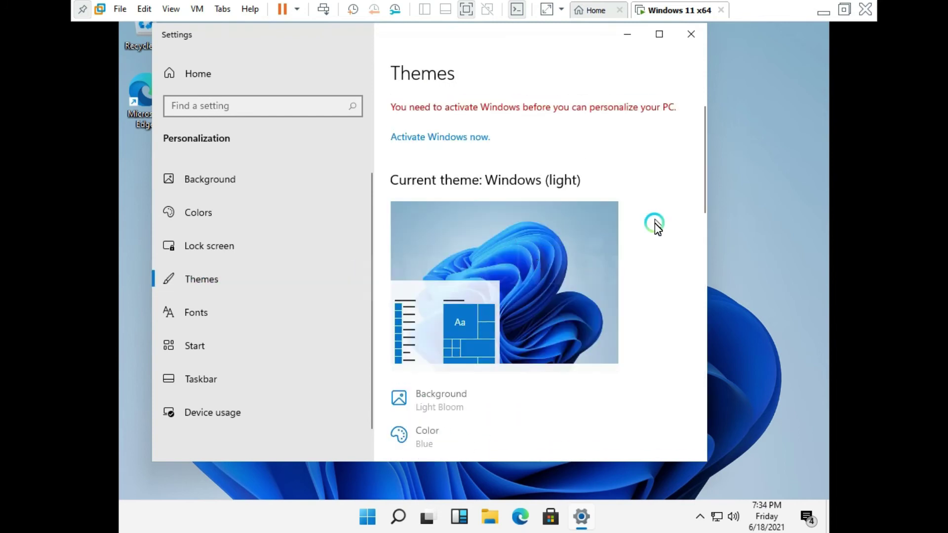
scroll(654, 226, "down", 8)
scroll(655, 228, "down", 5)
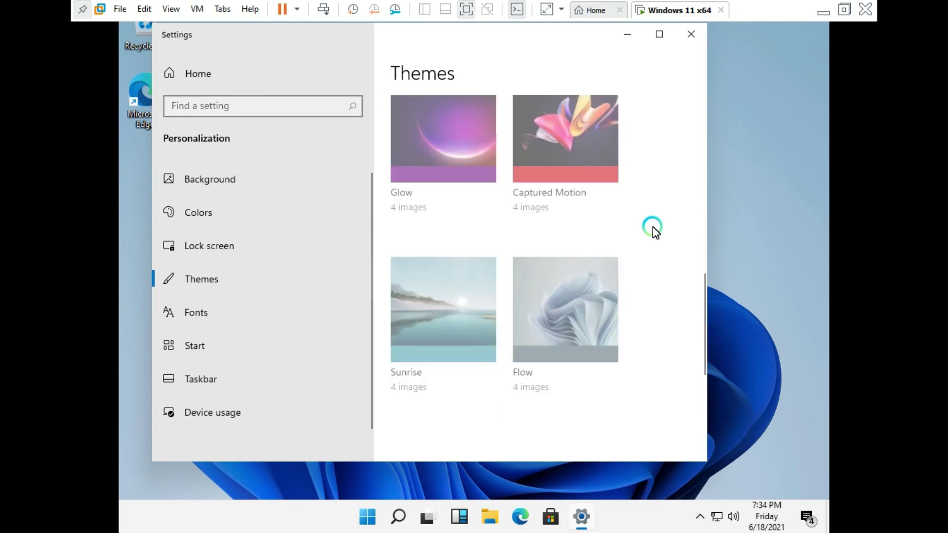
scroll(654, 230, "down", 1)
scroll(653, 228, "down", 5)
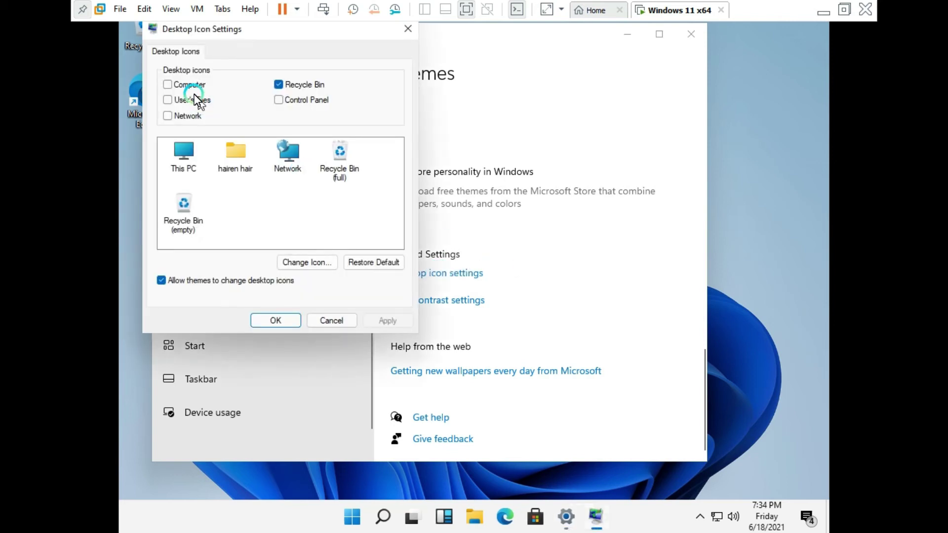
left_click(179, 87)
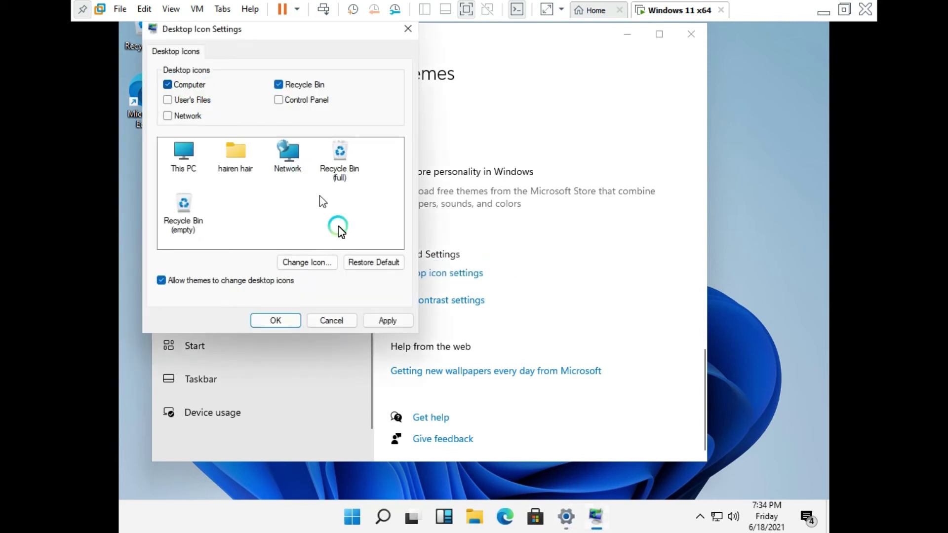
left_click(386, 321)
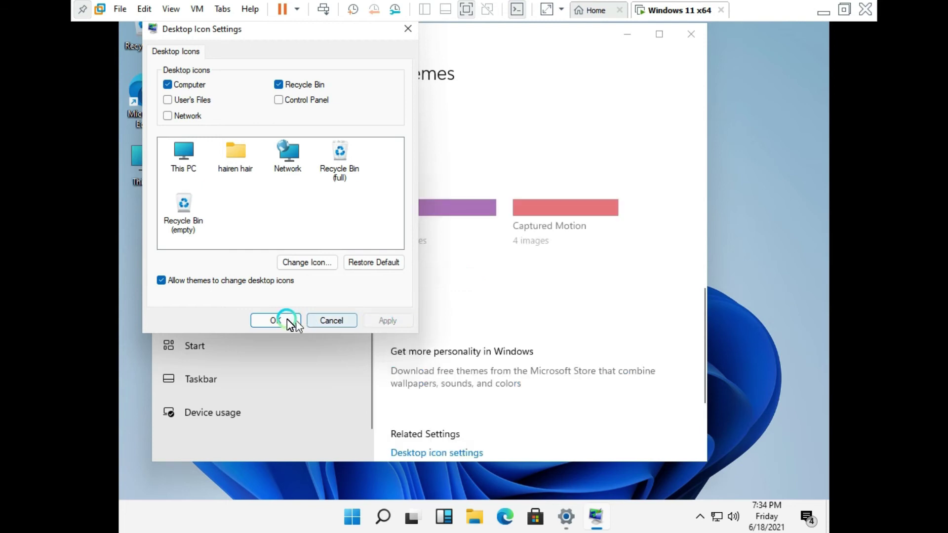
left_click(266, 320)
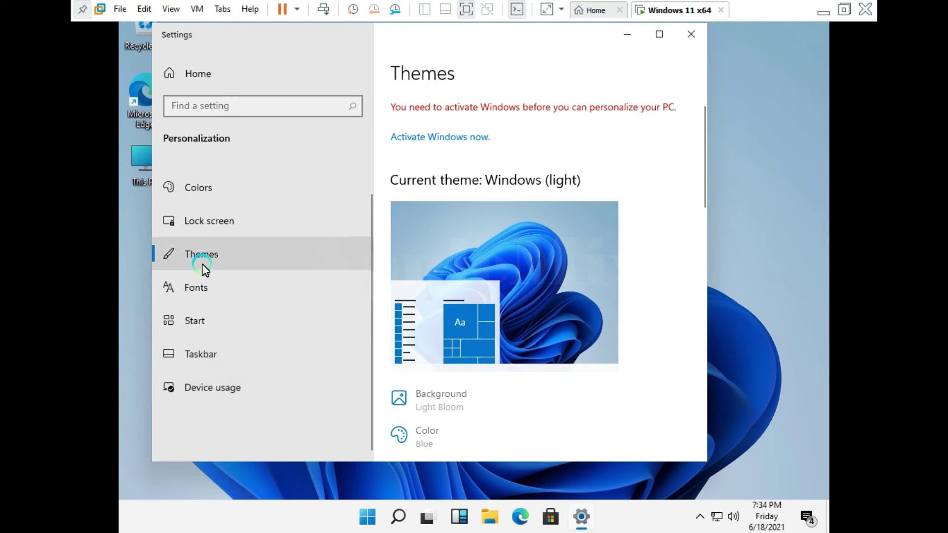
Return to the Background settings page, look through it, and close Settings.
scroll(275, 243, "up", 1)
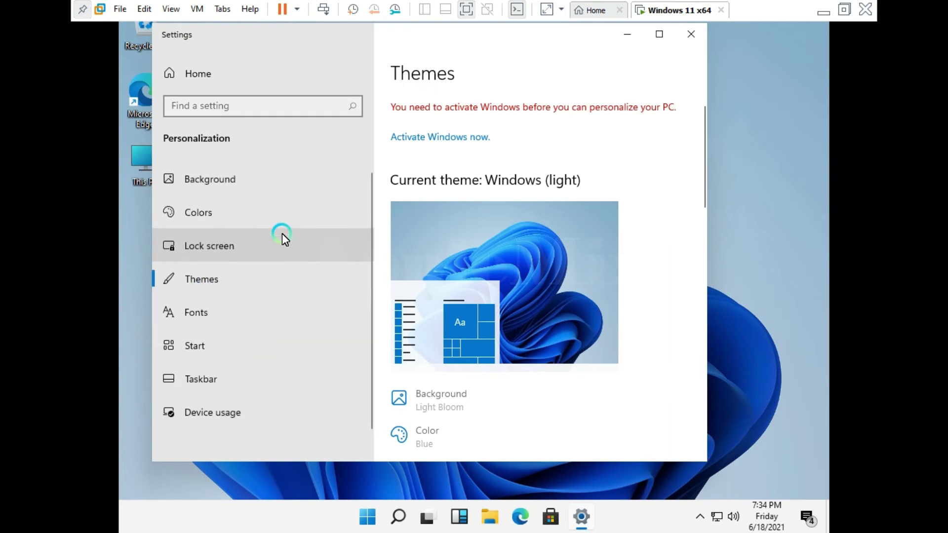
left_click(256, 186)
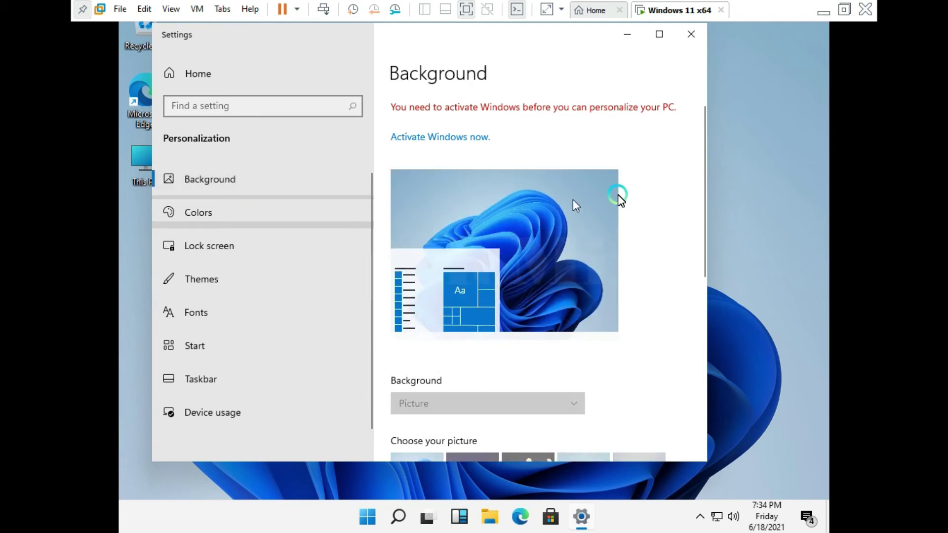
scroll(685, 188, "down", 5)
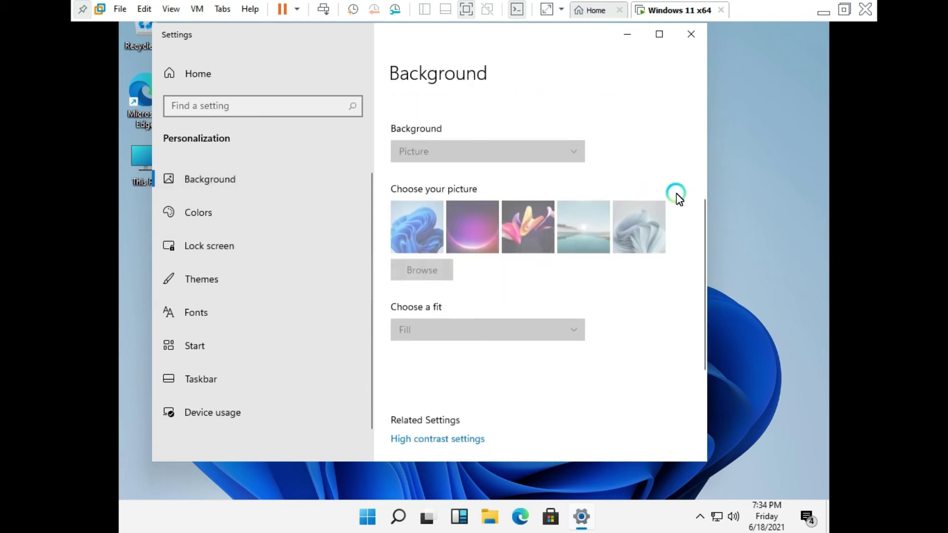
scroll(677, 198, "down", 3)
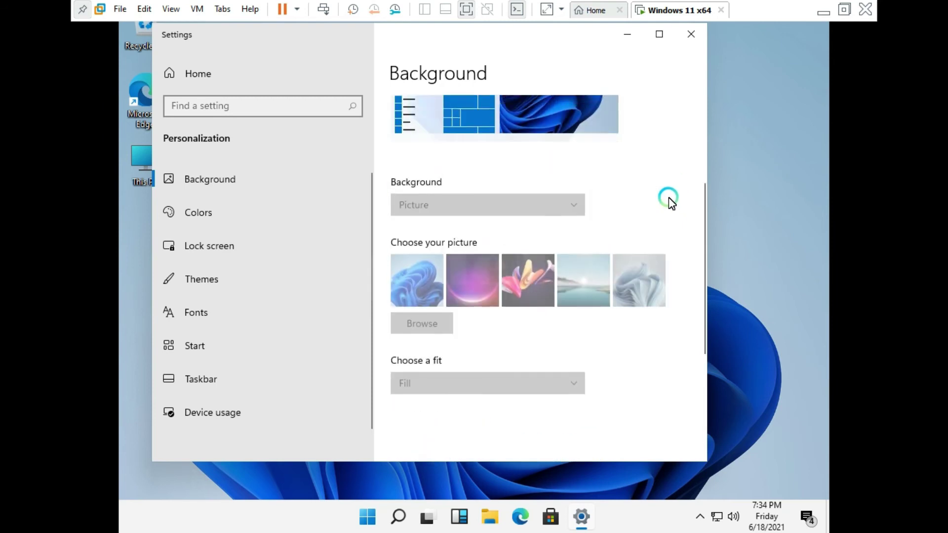
left_click(263, 175)
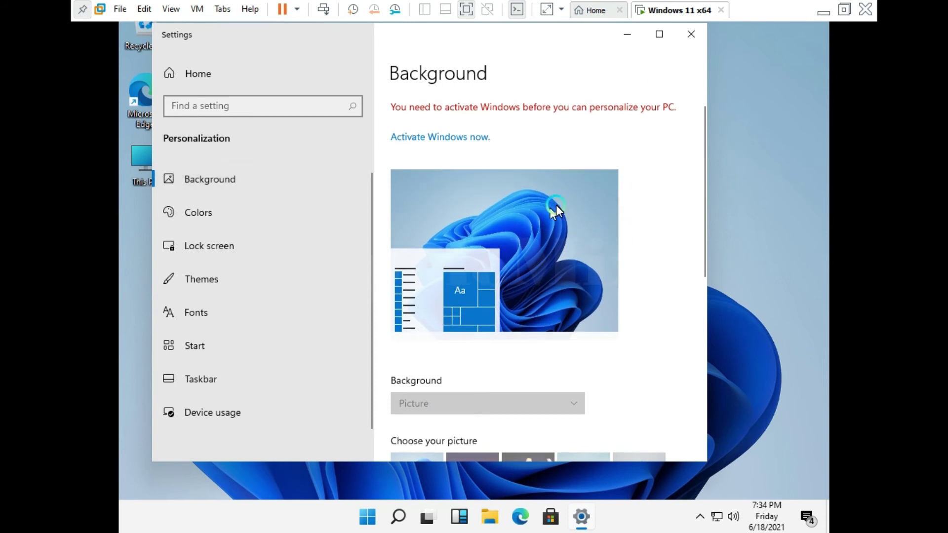
scroll(637, 222, "down", 1)
scroll(637, 222, "down", 5)
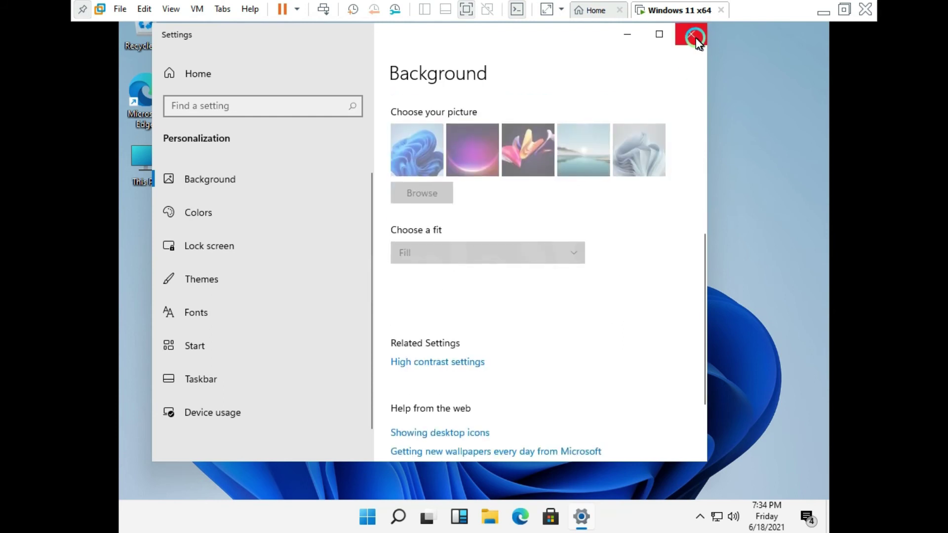
left_click(691, 35)
Refresh the desktop, then load youtube.com in Microsoft Edge.
right_click(422, 87)
left_click(451, 129)
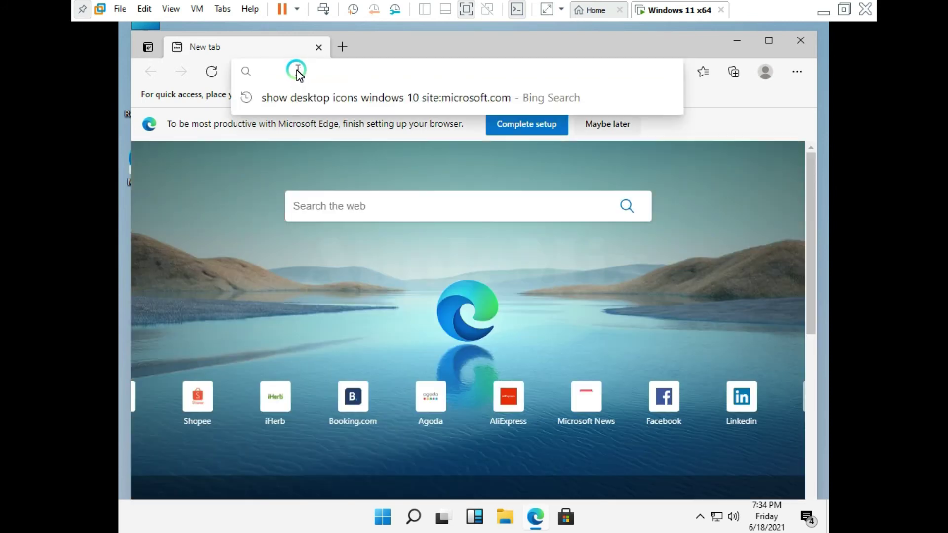
type("yout")
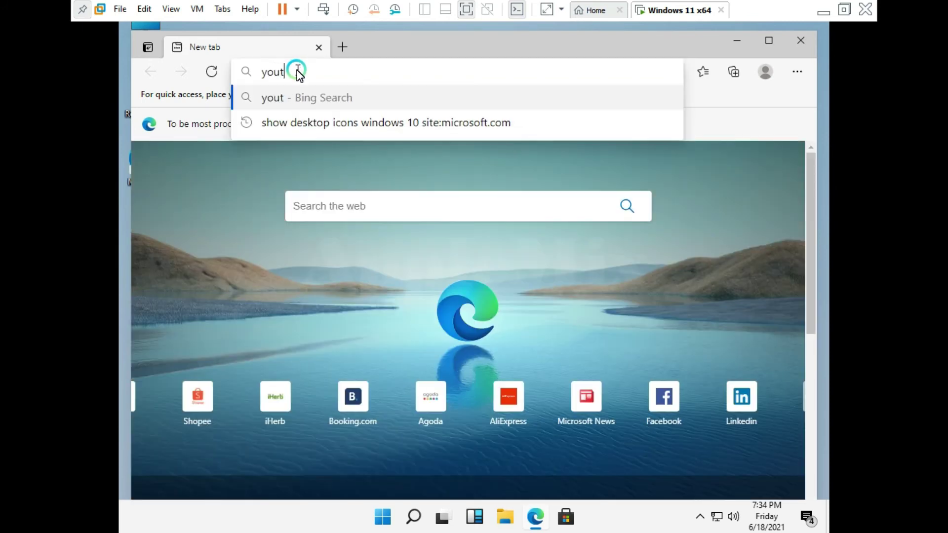
type("ube.com")
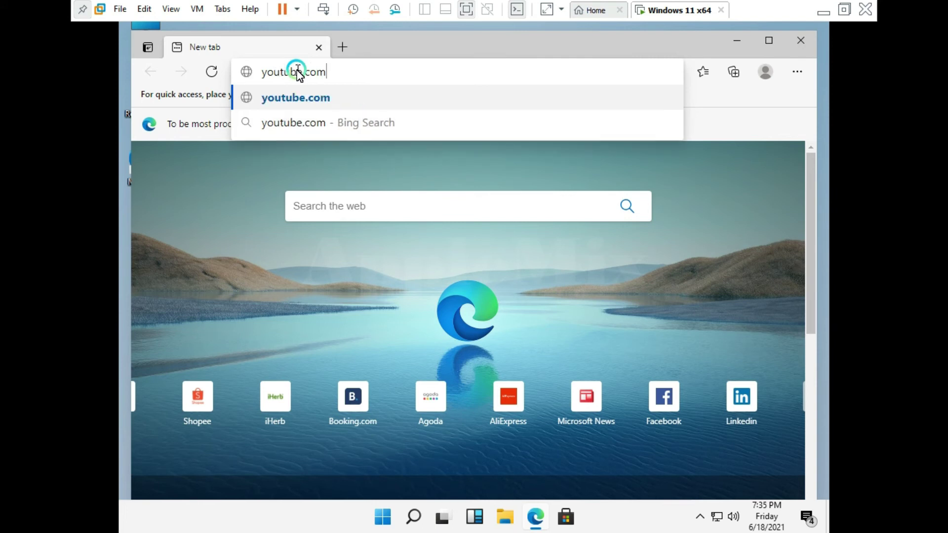
key("Return")
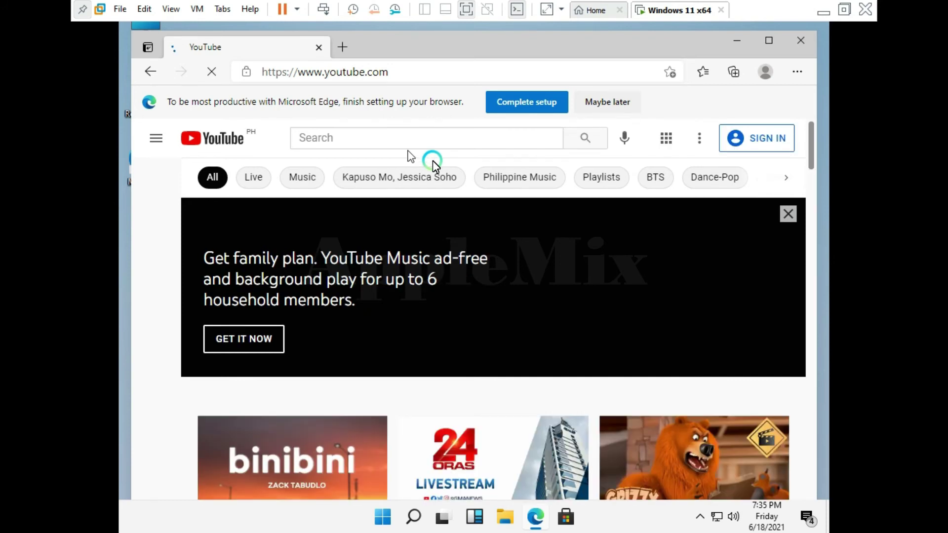
Maximize Edge to fill the VM screen and scroll the YouTube home page.
left_click(767, 42)
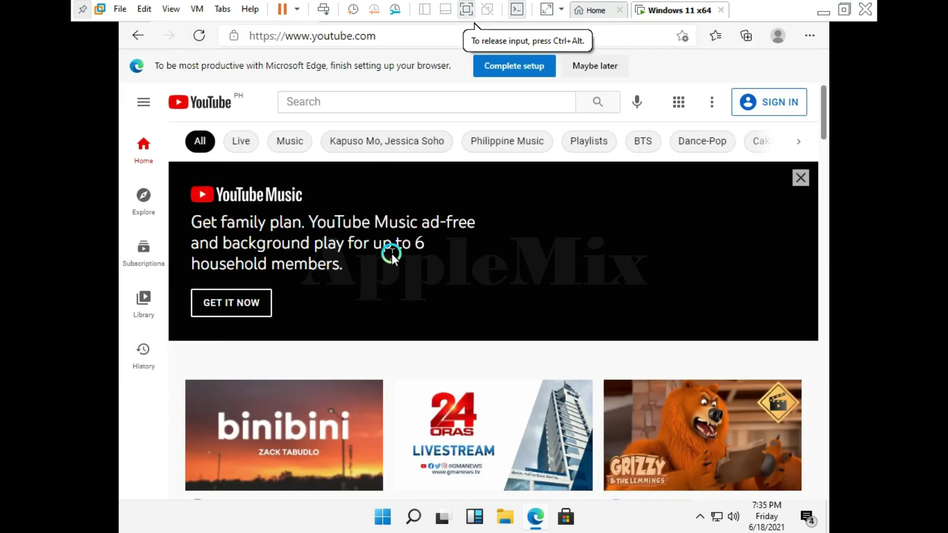
scroll(582, 207, "down", 1)
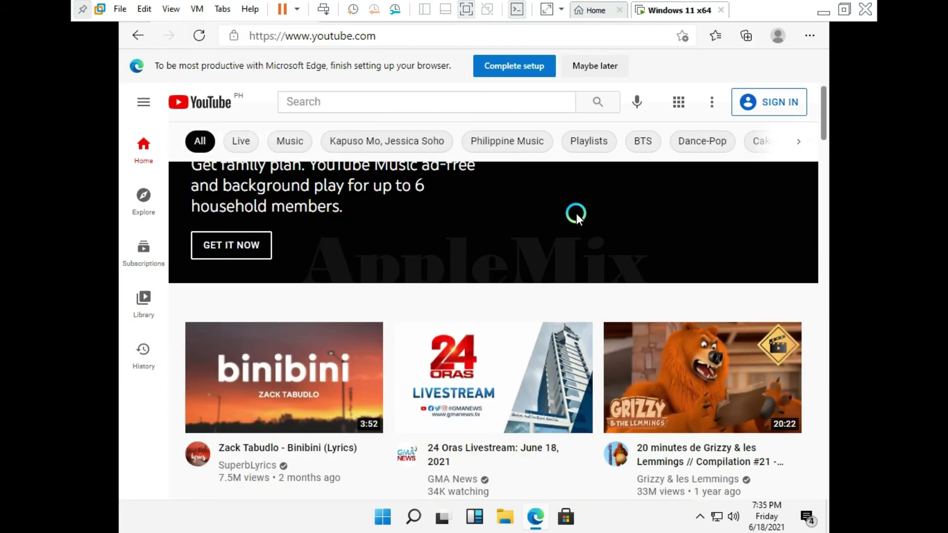
scroll(573, 213, "down", 3)
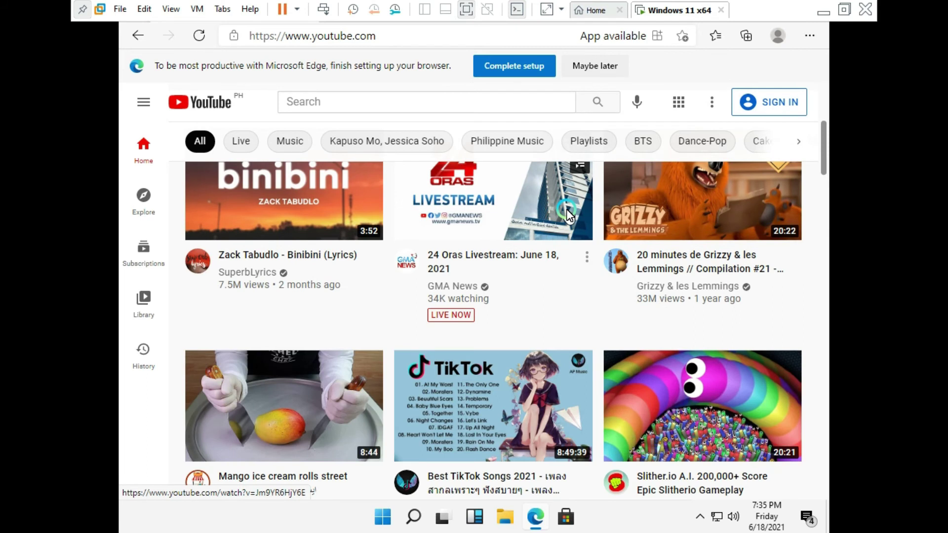
scroll(494, 208, "up", 5)
Search YouTube for 'applemix solution' and open the AppleMix Solution channel.
left_click(385, 102)
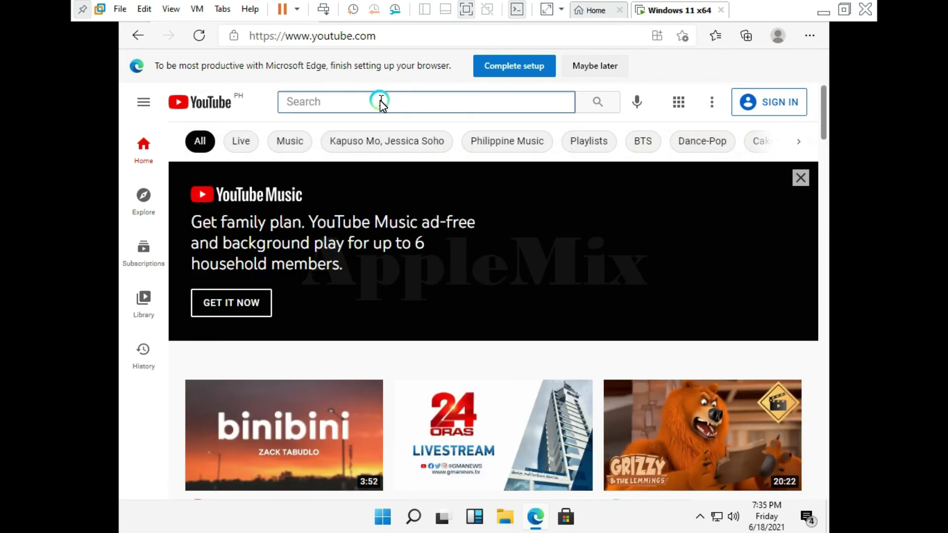
type("appl")
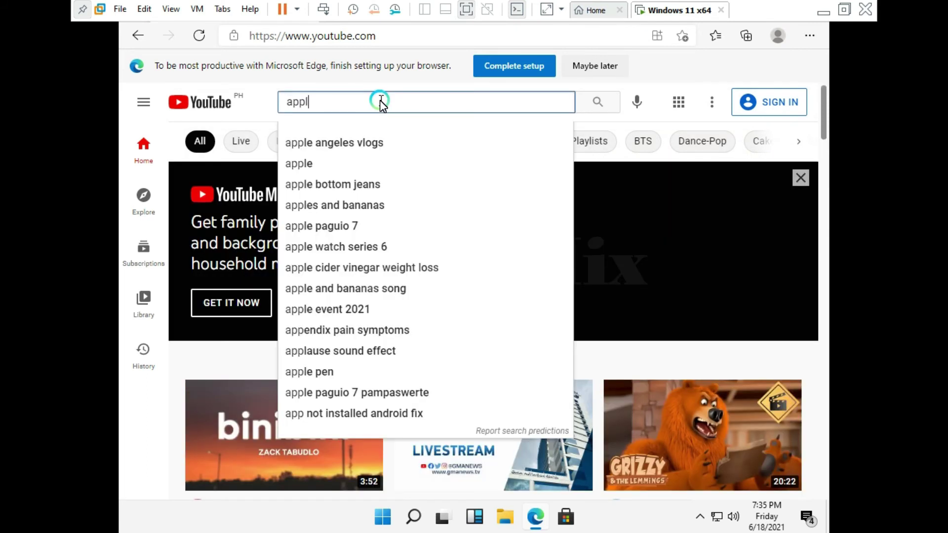
type("emix solut")
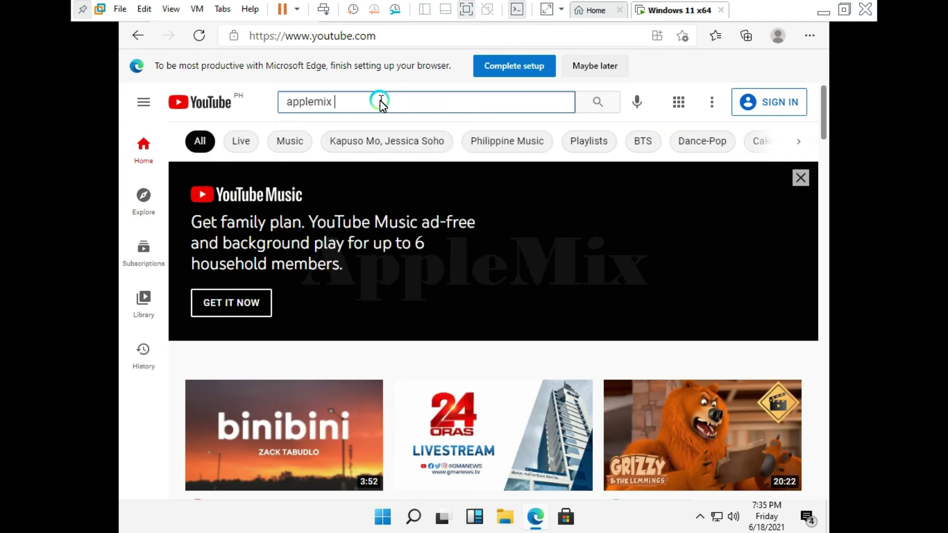
type("ion")
key("Return")
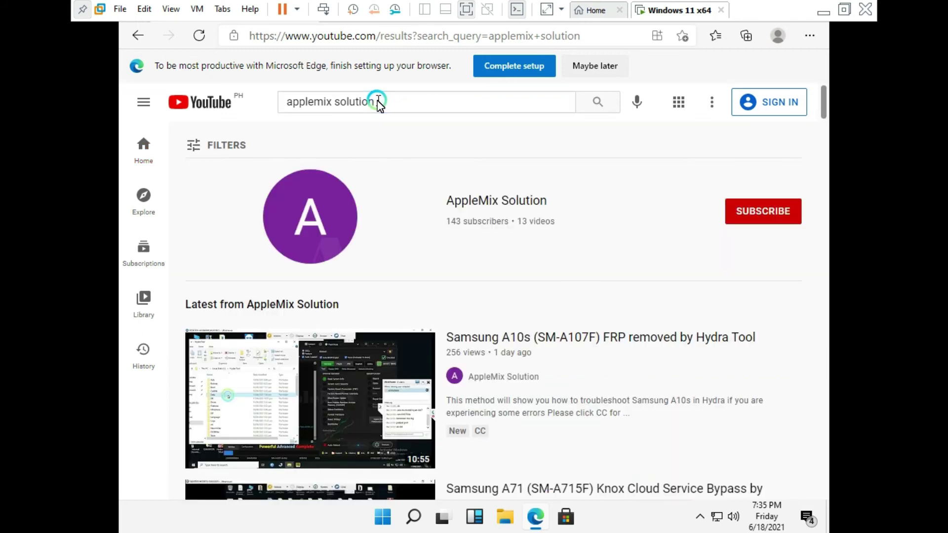
left_click(311, 225)
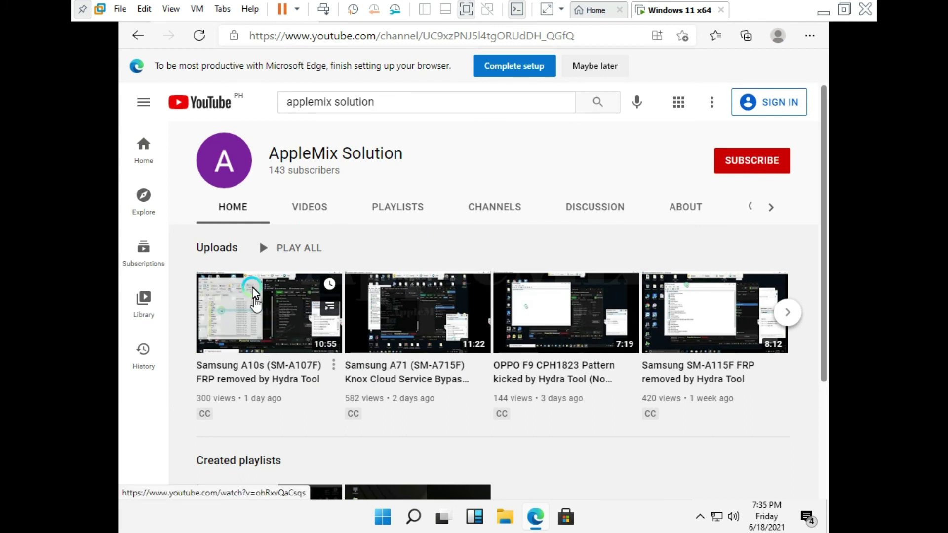
Play the 'Vivo Y12s Password Kicked by Hydra Tool' video, dismiss the signed-out notice, then close Edge with Alt+F4.
left_click(266, 375)
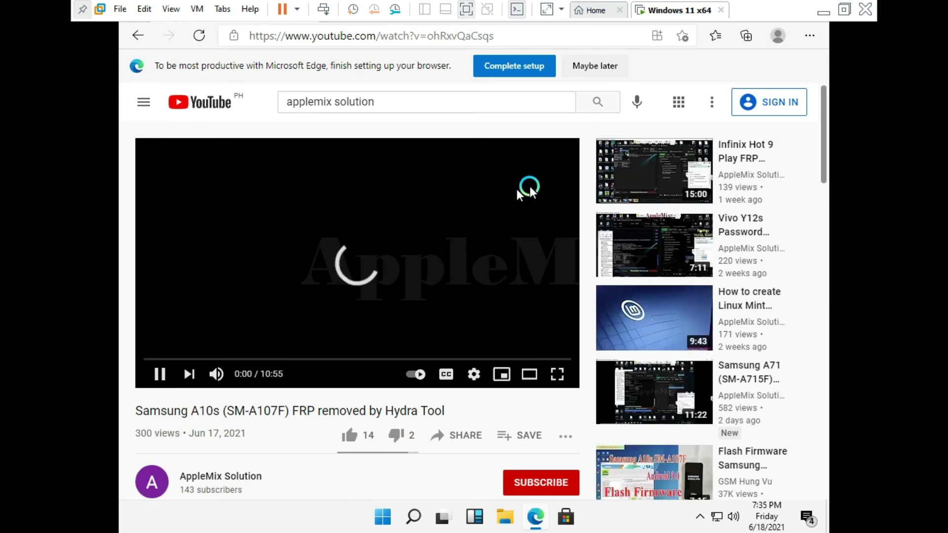
left_click(645, 246)
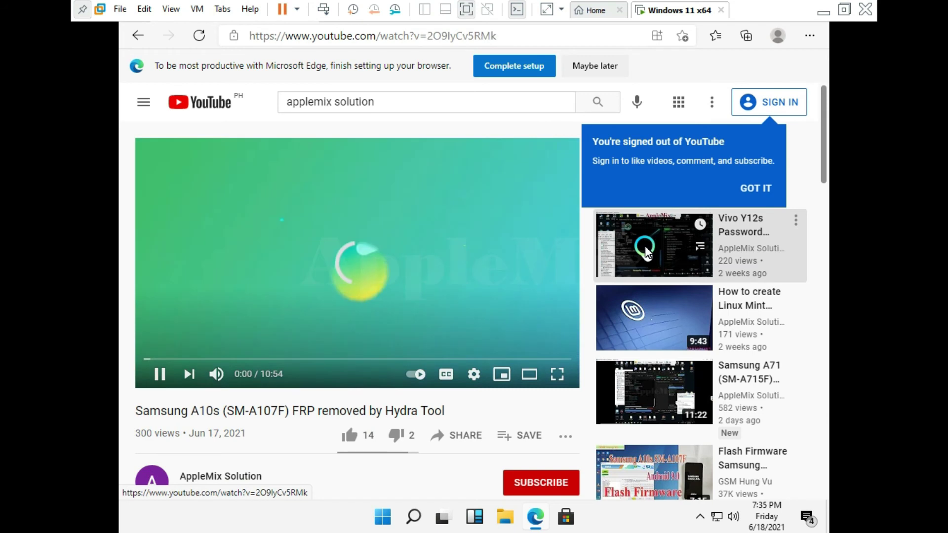
left_click(637, 140)
left_click(807, 36)
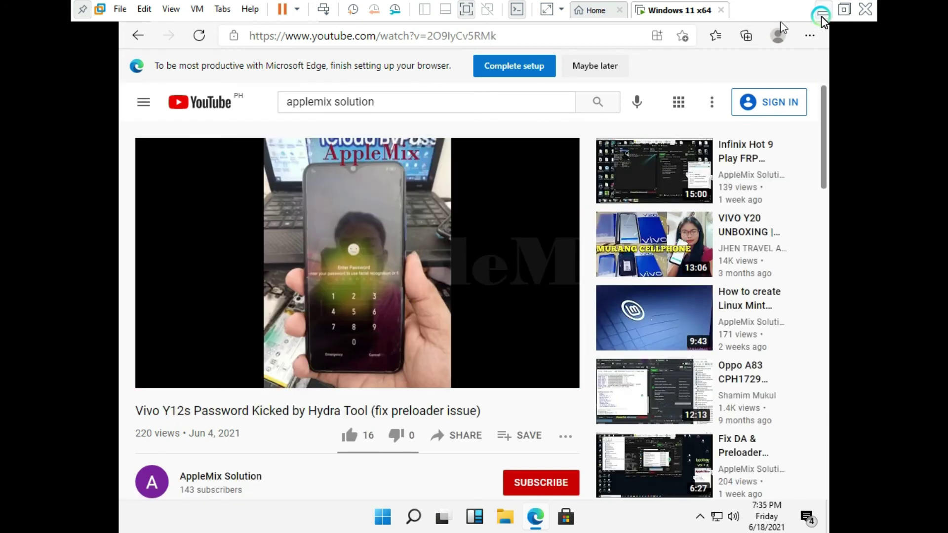
left_click(822, 28)
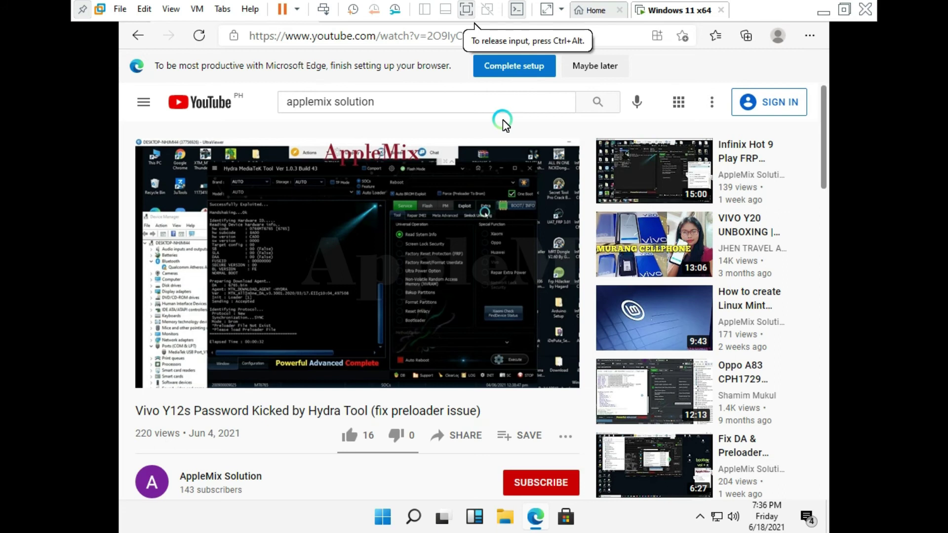
key("alt+F4")
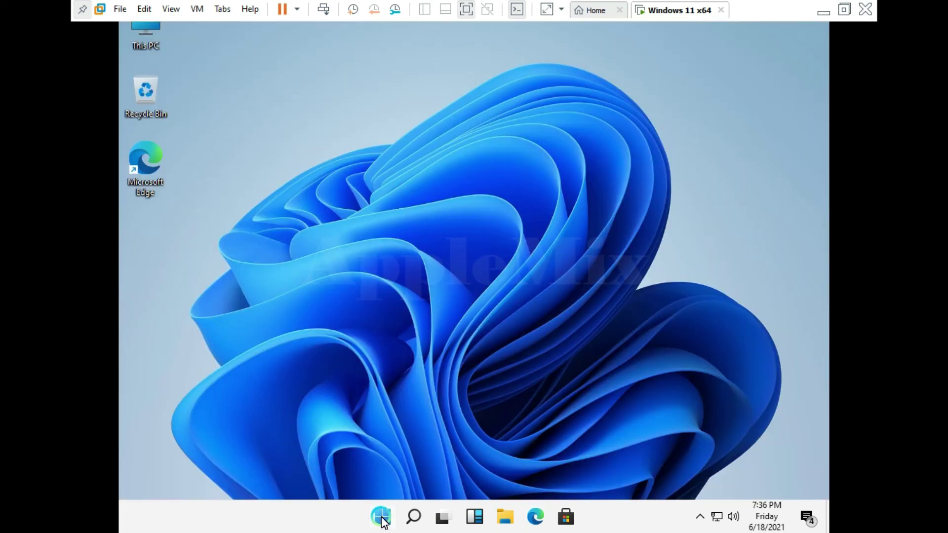
Launch Messenger from Start's pinned apps, flip through both pinned pages, then close Start.
left_click(383, 518)
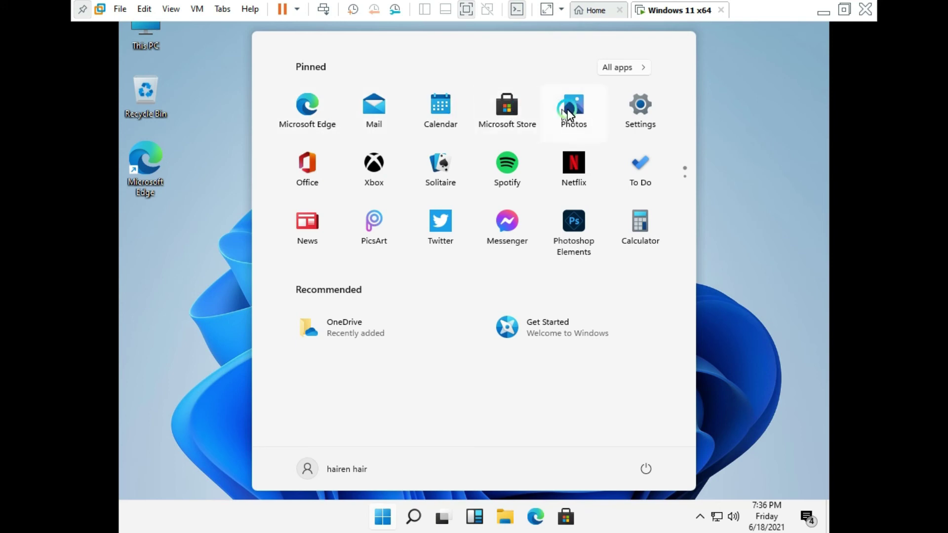
left_click(506, 230)
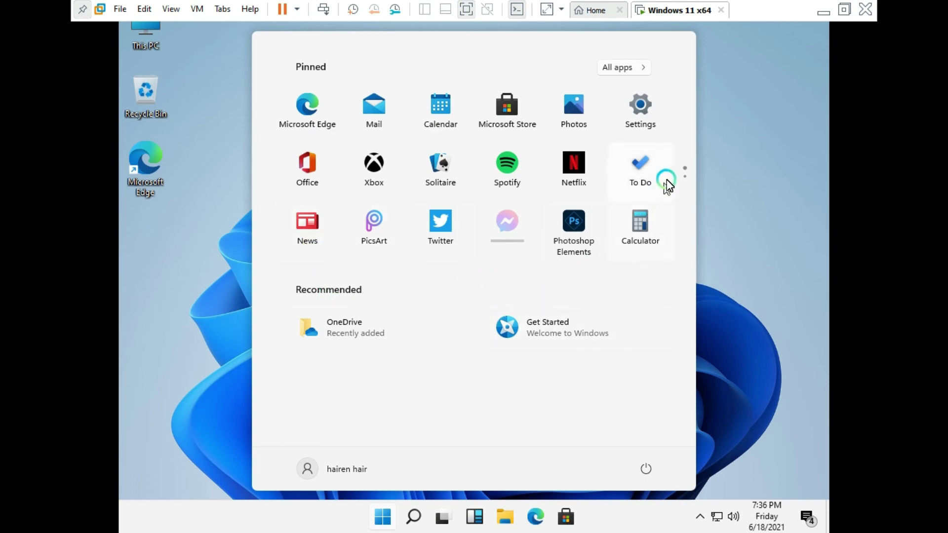
left_click(685, 189)
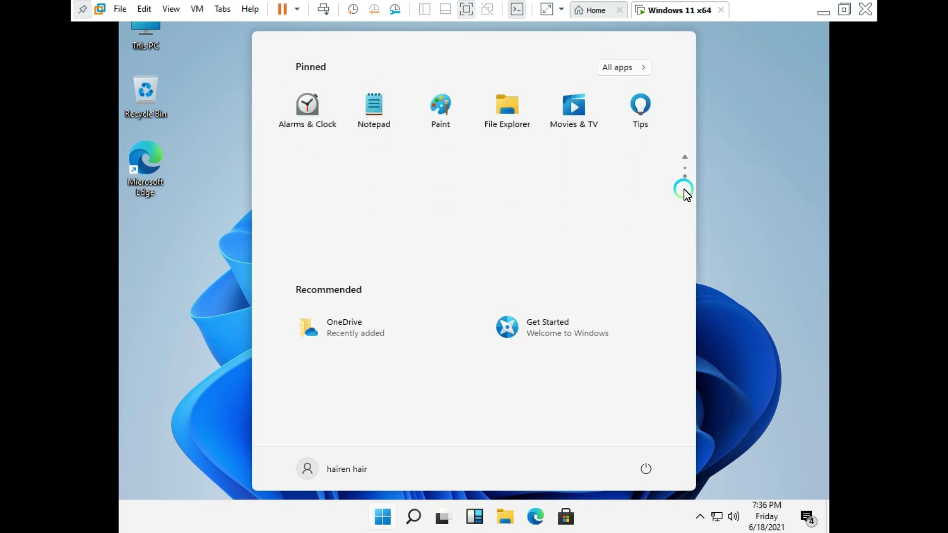
left_click(685, 157)
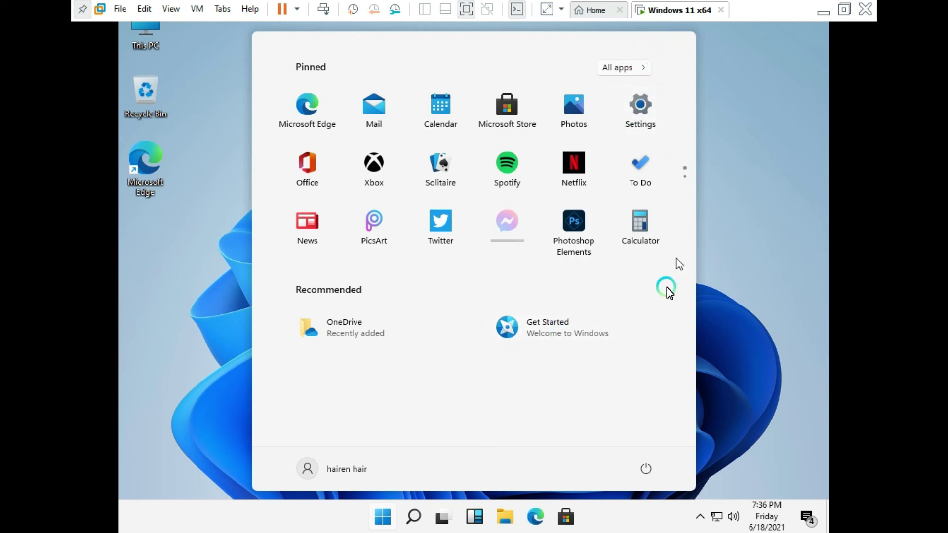
left_click(764, 323)
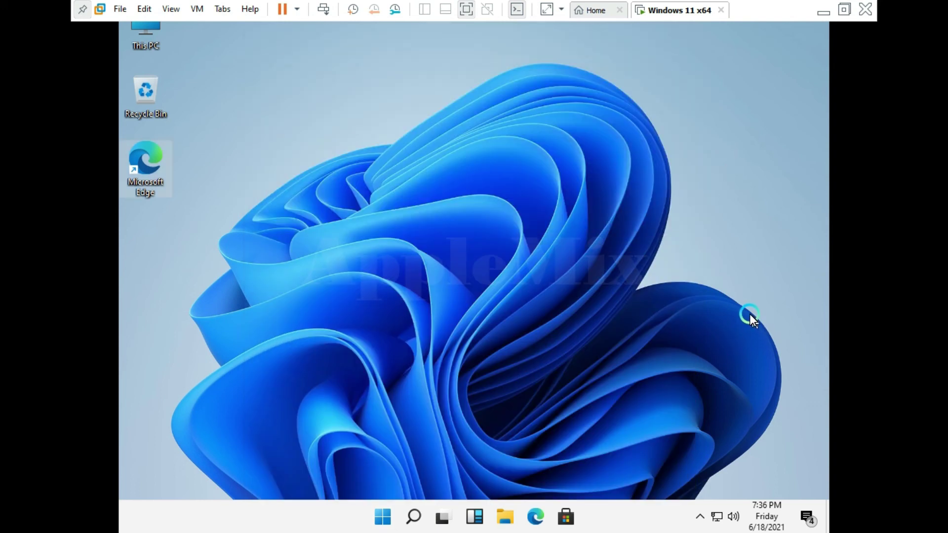
Browse the Widgets board's weather, market and news stories, then close it.
left_click(473, 519)
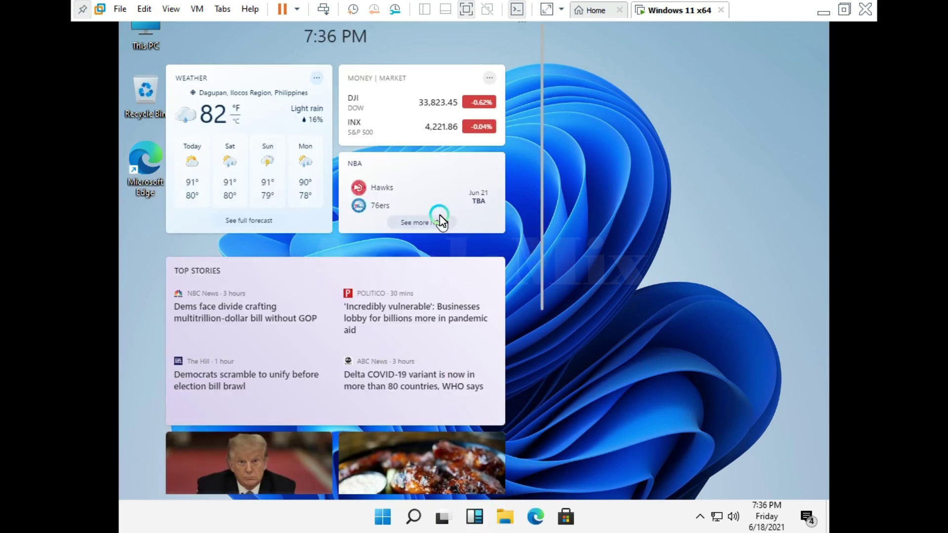
scroll(439, 218, "down", 4)
scroll(439, 218, "down", 2)
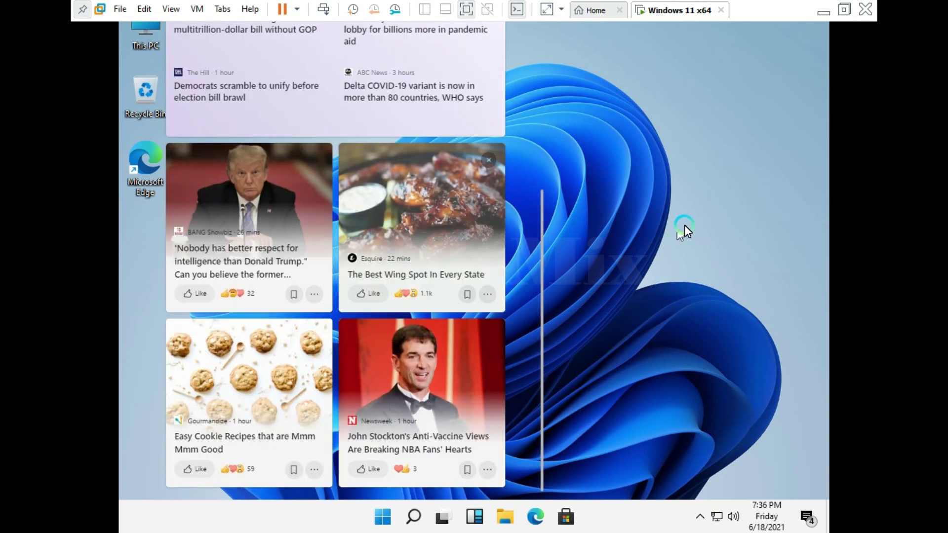
left_click(685, 225)
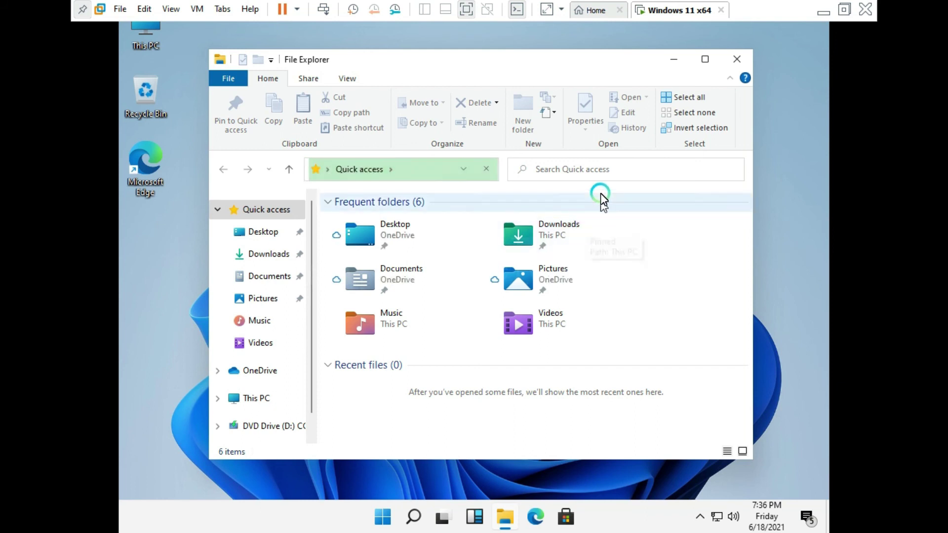
Close File Explorer, then open the Microsoft Store home page and close it.
left_click(740, 58)
left_click(568, 519)
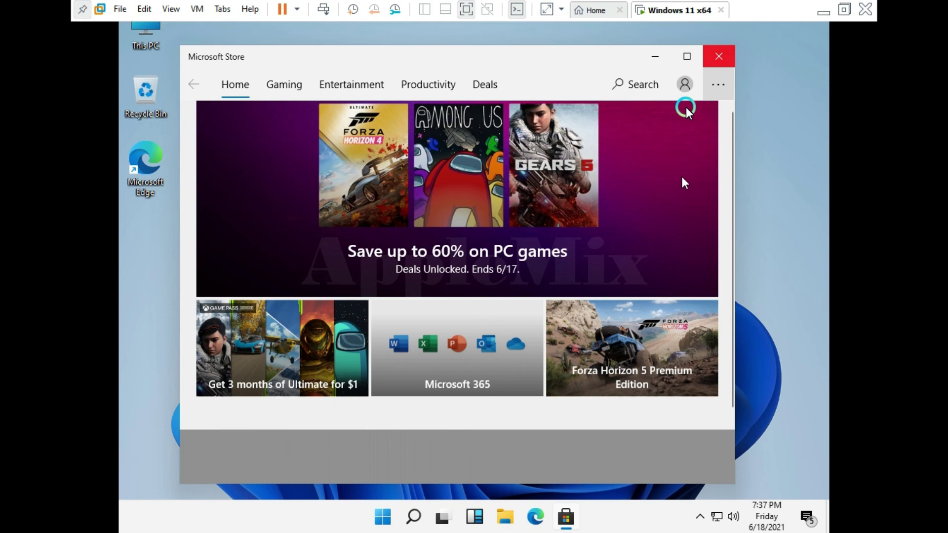
left_click(719, 58)
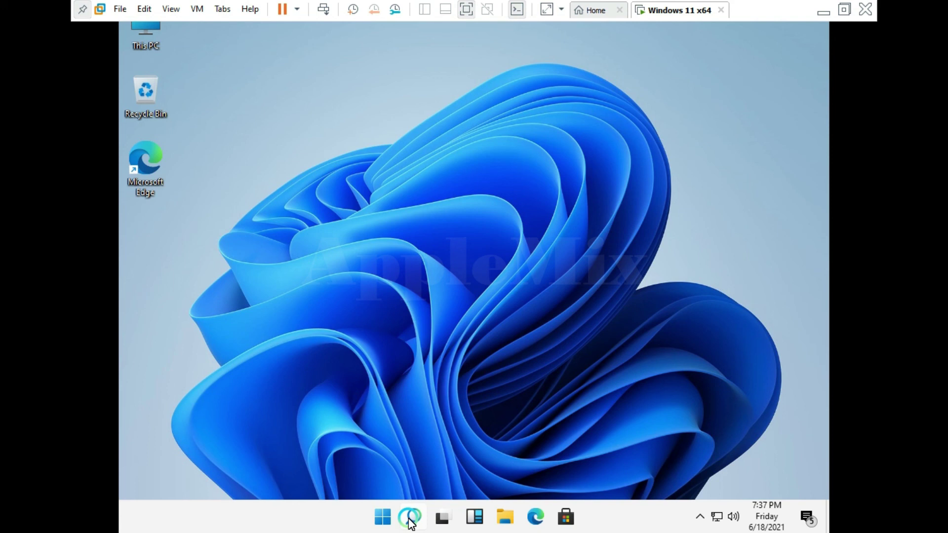
left_click(409, 518)
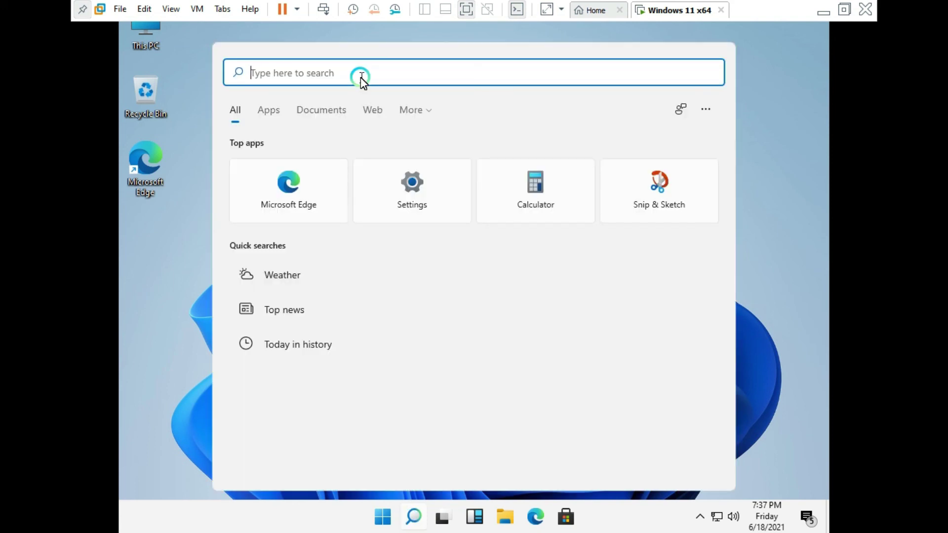
type("dxdiag")
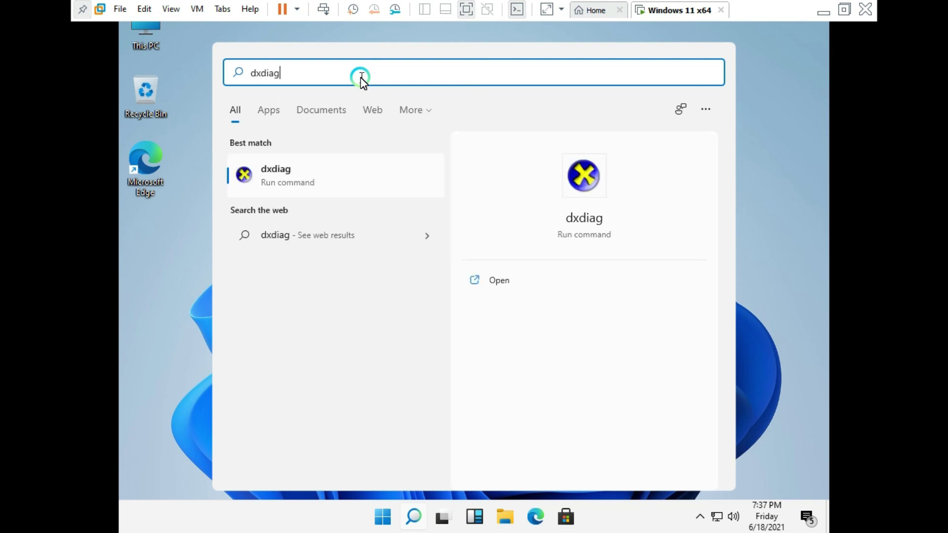
key("Return")
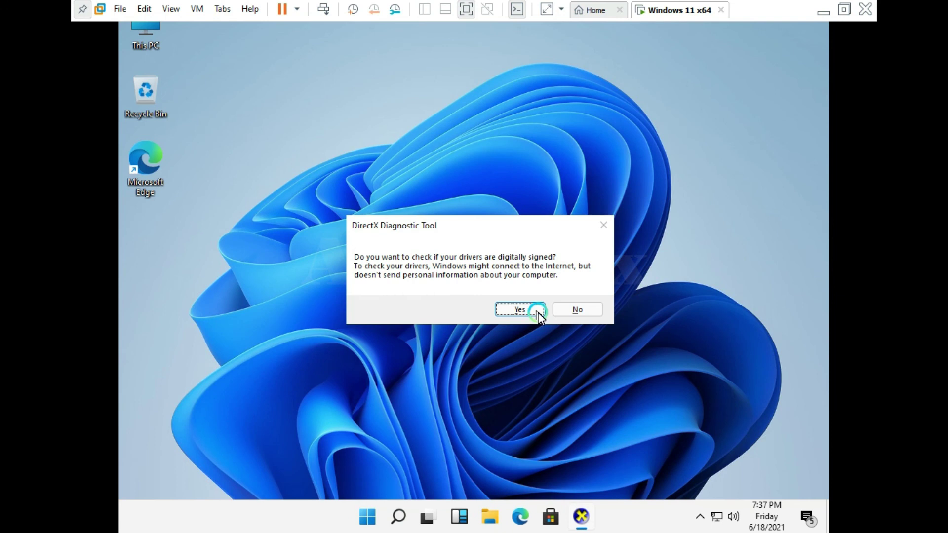
left_click(561, 307)
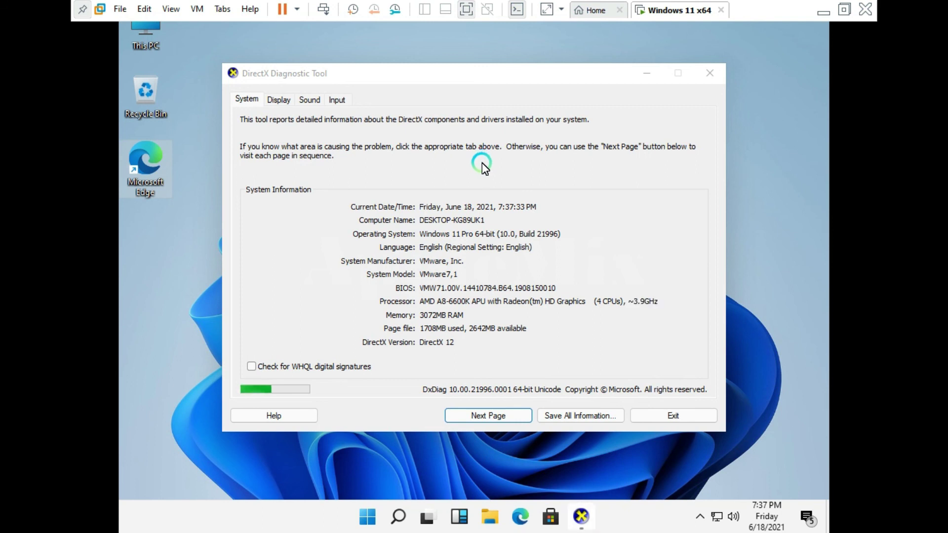
left_click(278, 100)
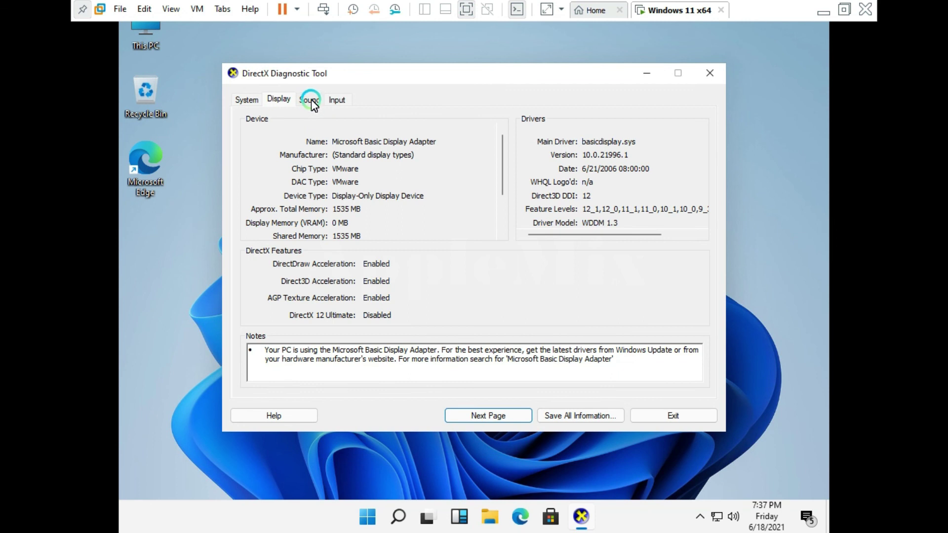
left_click(314, 101)
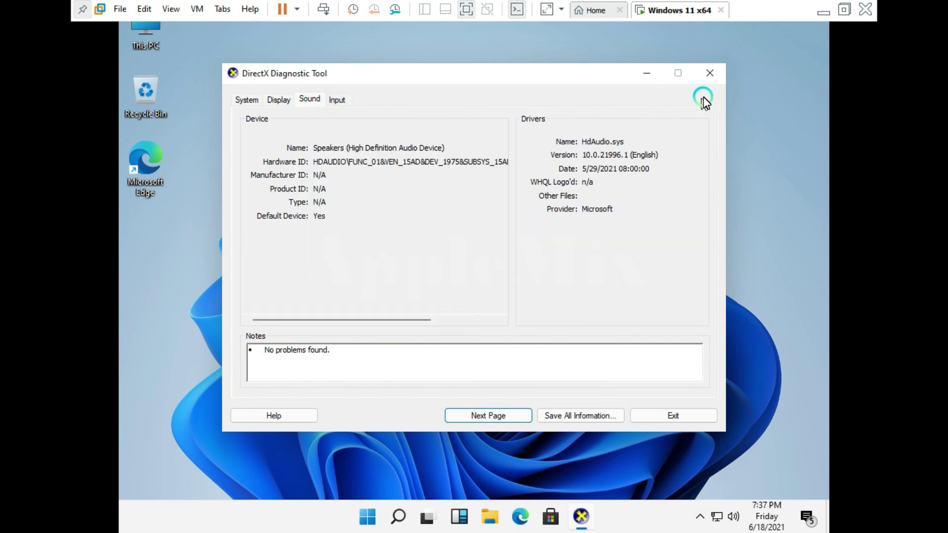
left_click(253, 100)
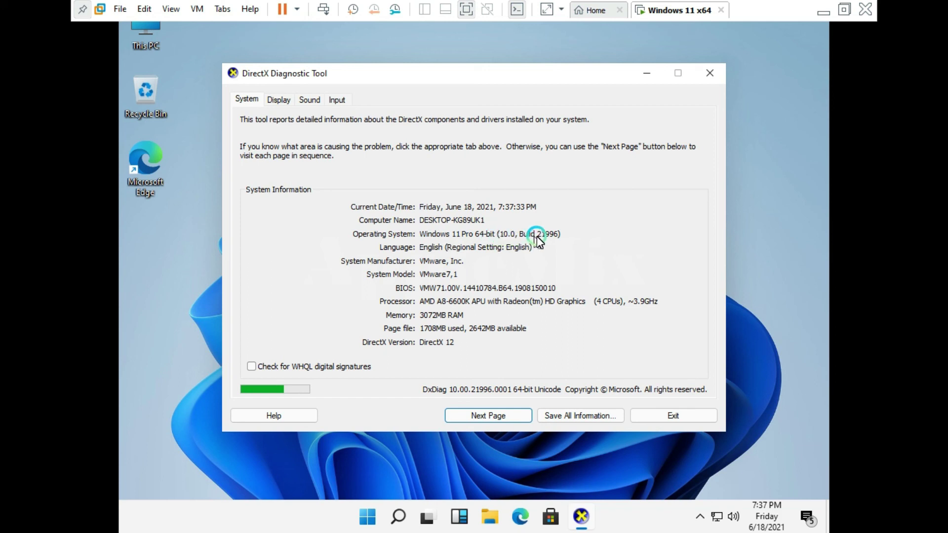
left_click(713, 73)
right_click(433, 82)
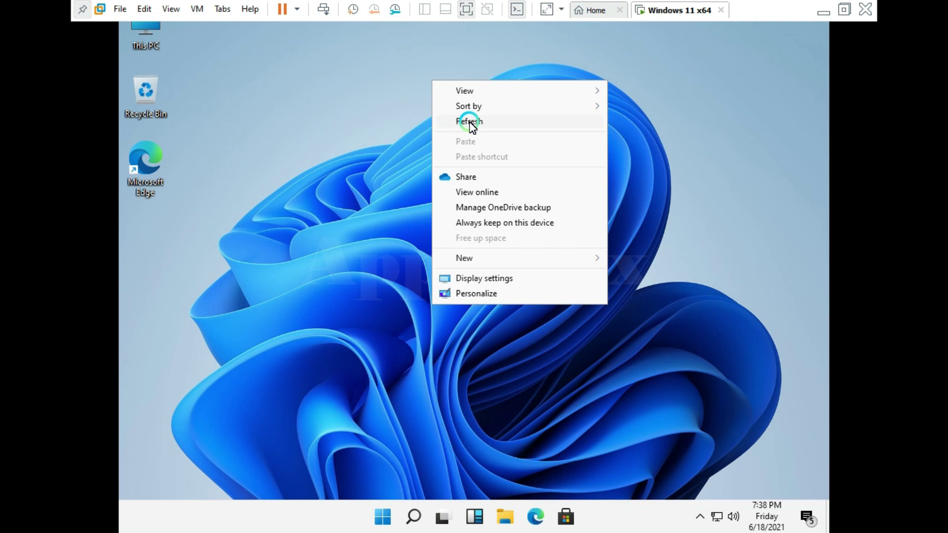
left_click(470, 123)
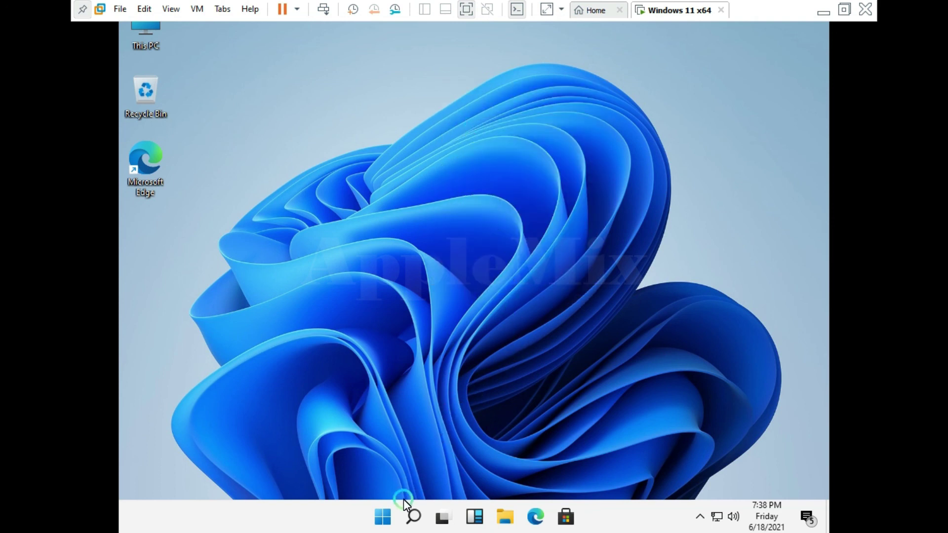
Launch Command Prompt through a cmd search, shift its window slightly, then close it.
left_click(412, 517)
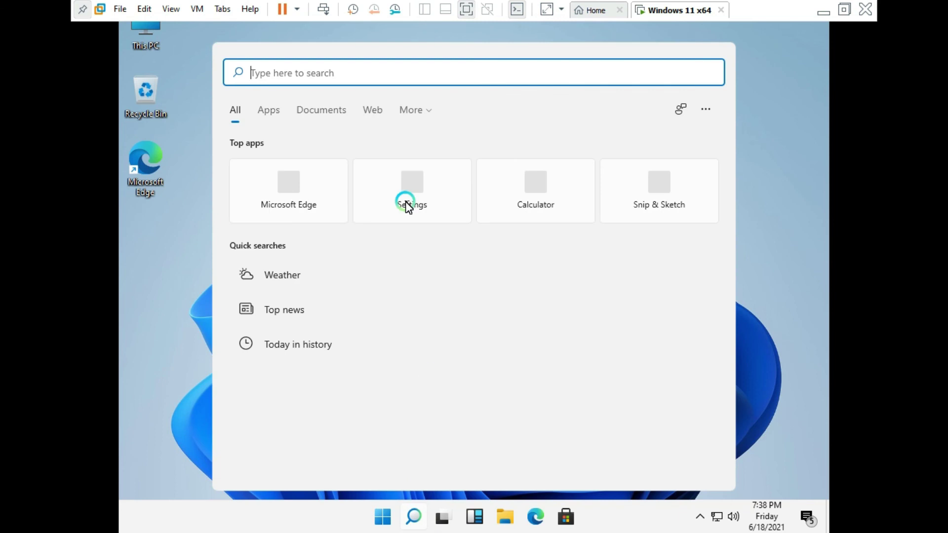
type("cmd")
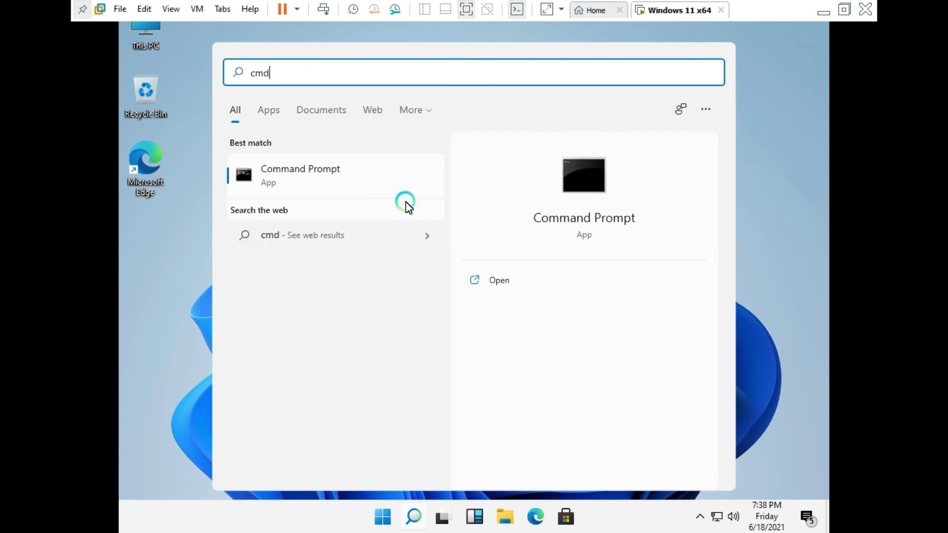
key("Return")
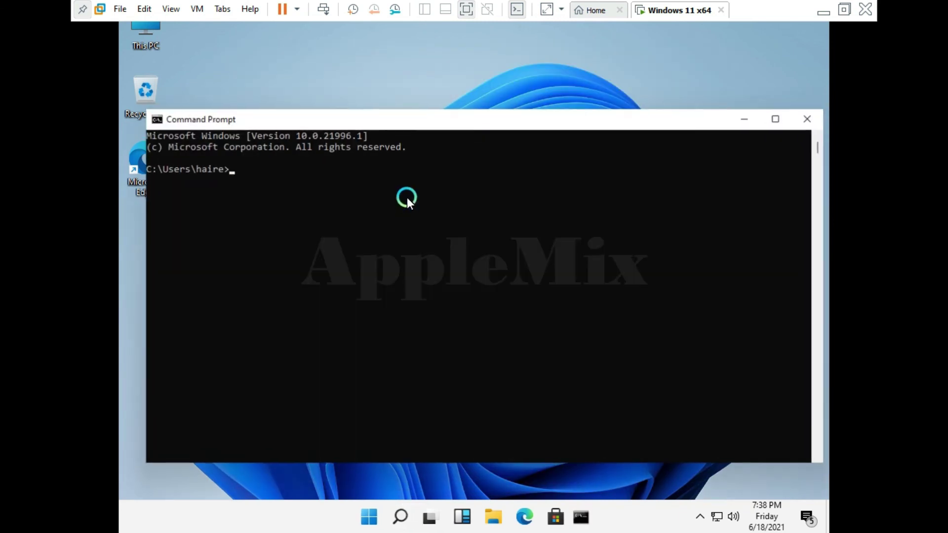
left_click_drag(440, 118, 430, 85)
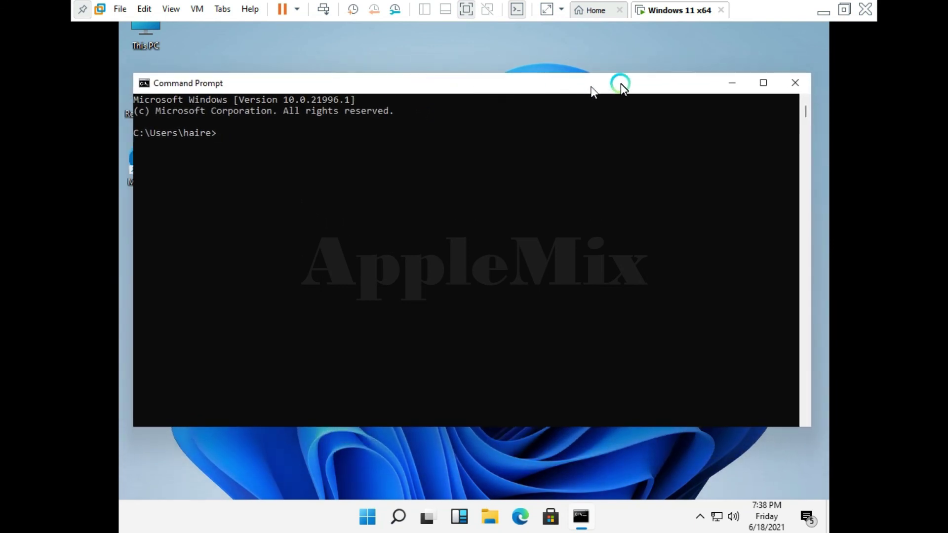
left_click(798, 85)
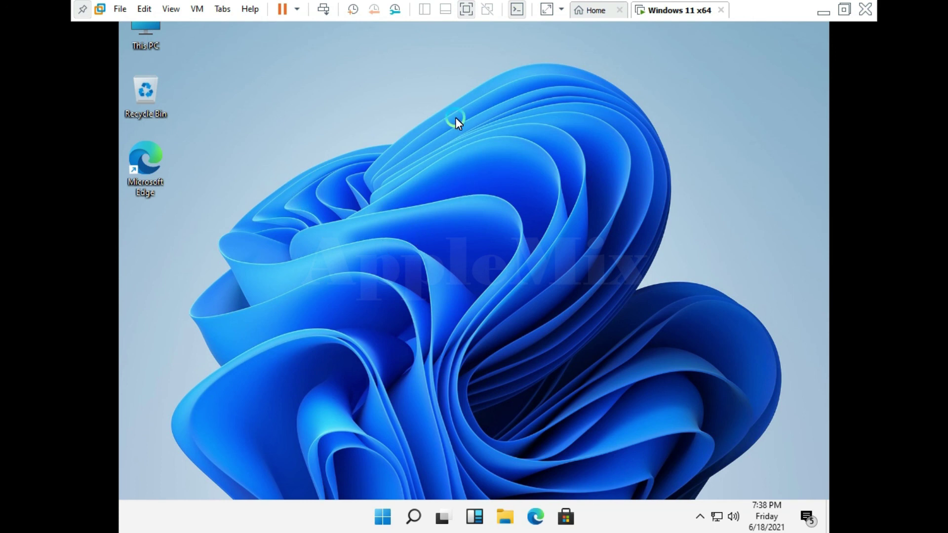
right_click(444, 80)
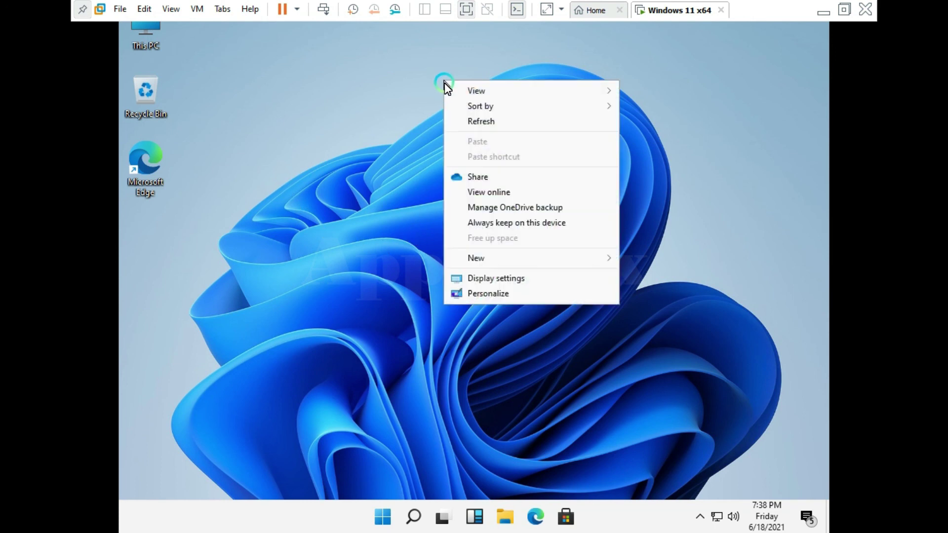
mouse_move(511, 263)
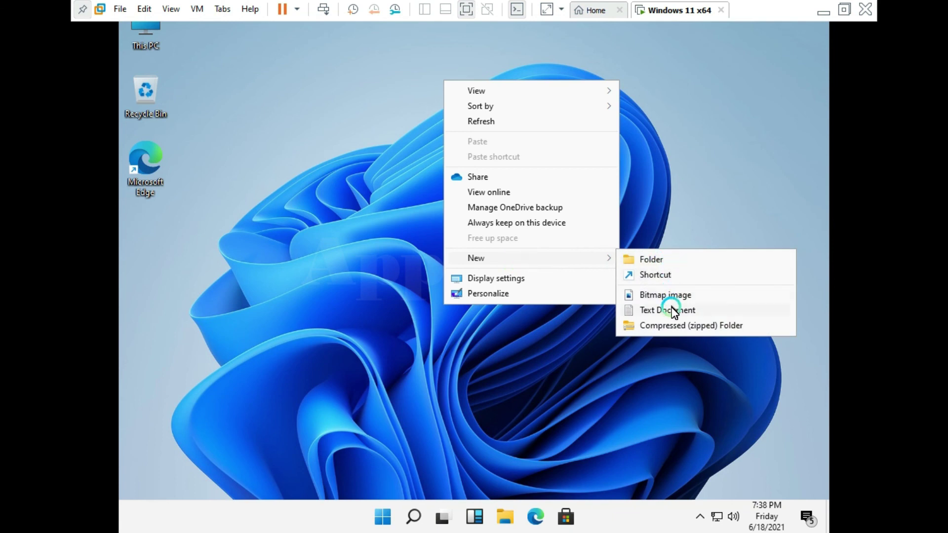
left_click(419, 416)
Scroll through the Start menu's All apps list, then bring up an empty Windows search.
left_click(384, 525)
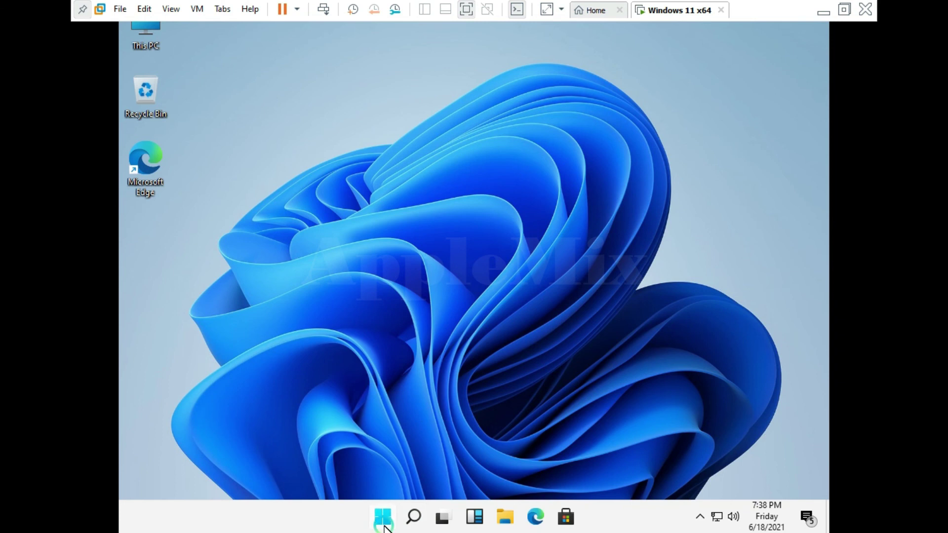
scroll(494, 229, "down", 1)
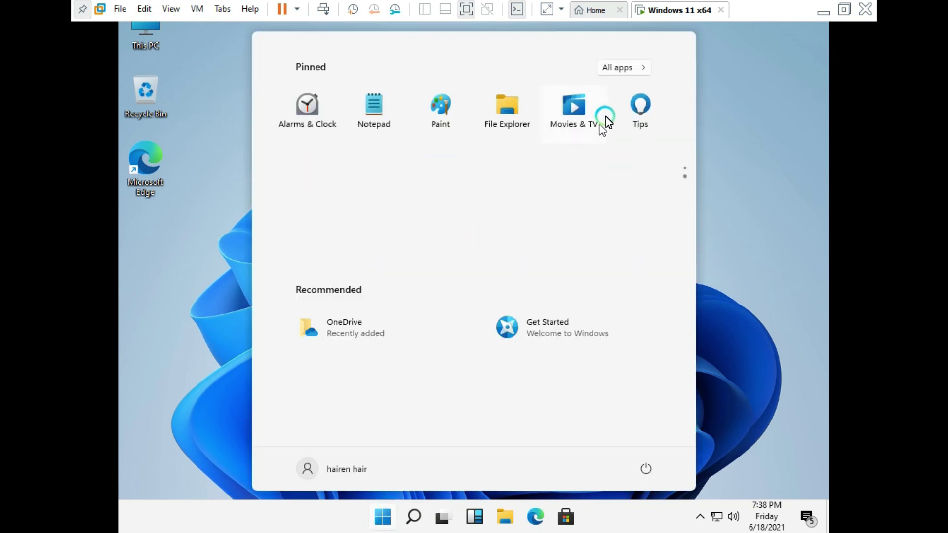
left_click(645, 66)
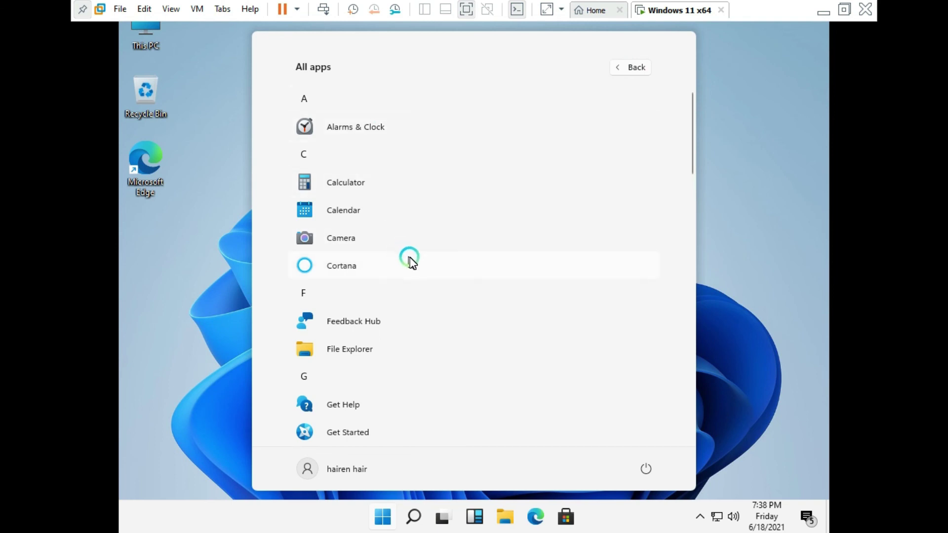
scroll(409, 257, "down", 8)
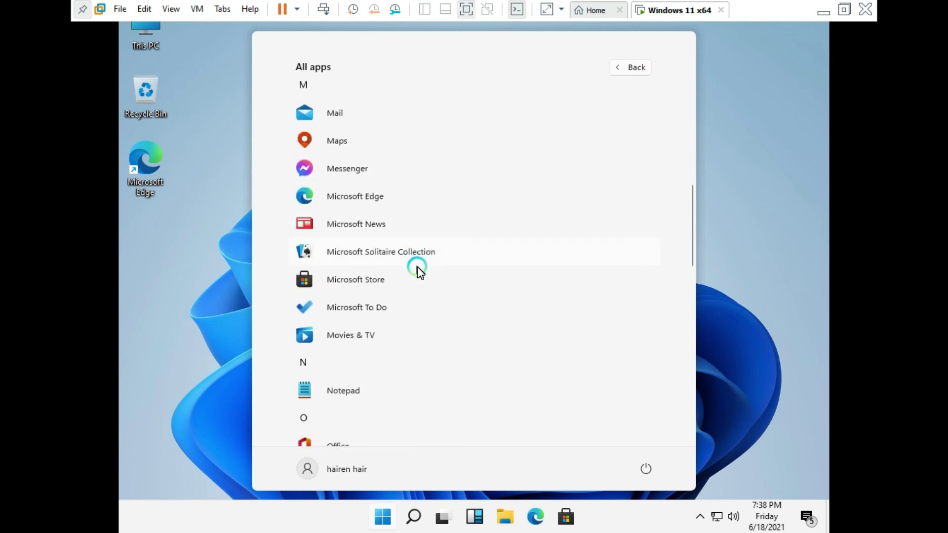
scroll(417, 266, "down", 3)
scroll(417, 270, "down", 3)
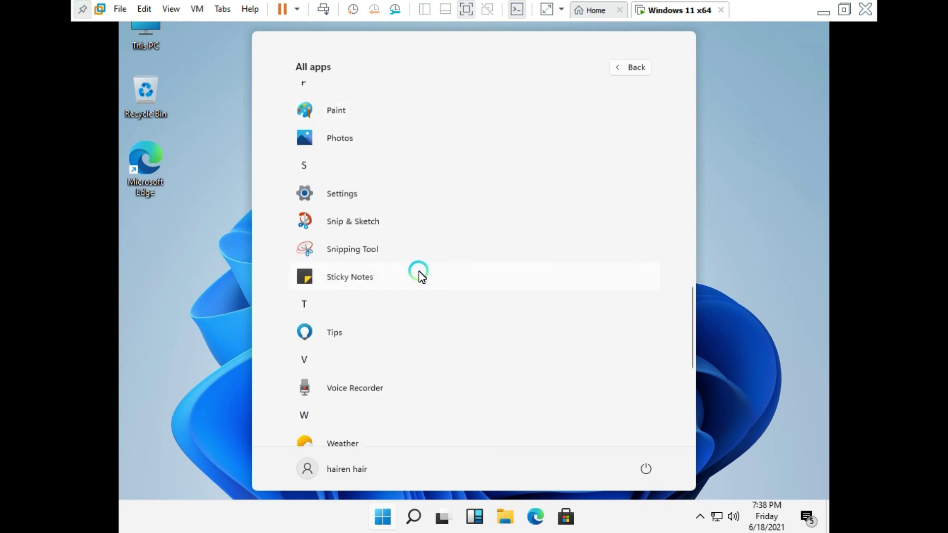
scroll(419, 277, "down", 5)
scroll(420, 275, "down", 1)
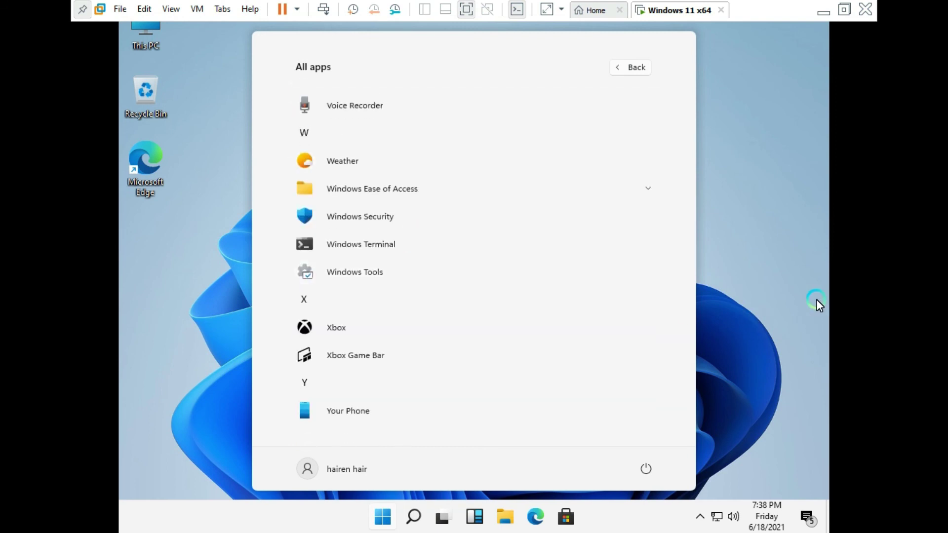
left_click(411, 516)
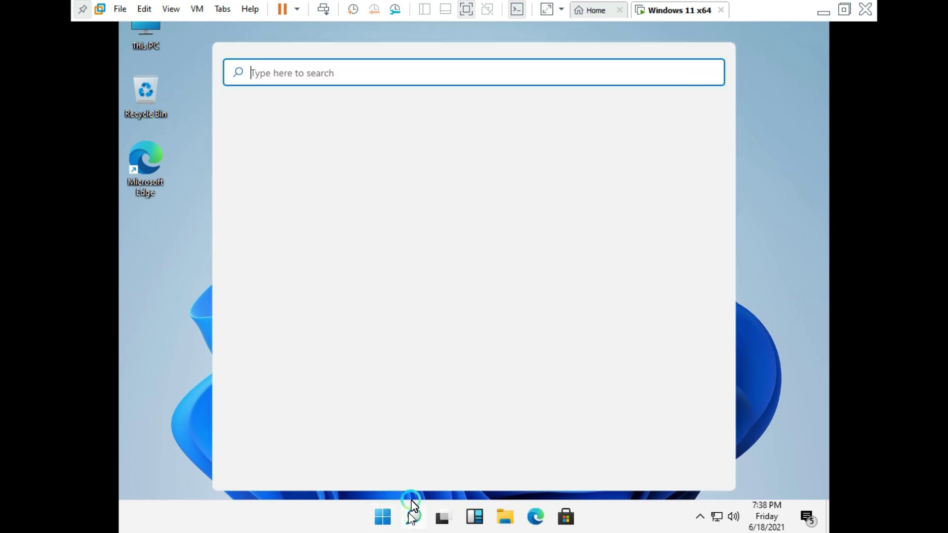
Open Control Panel by searching 'control' and view its items as Large icons.
type("control")
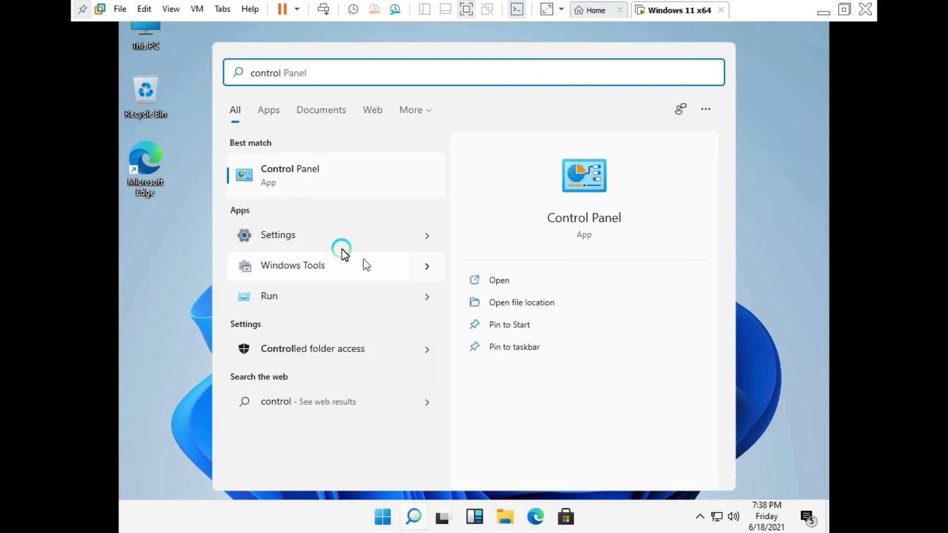
left_click(301, 173)
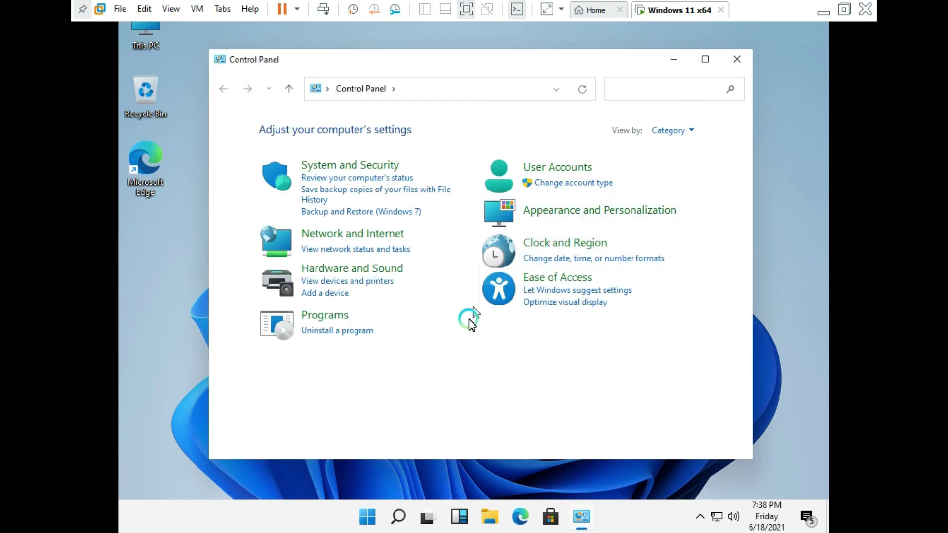
left_click(691, 133)
left_click(692, 170)
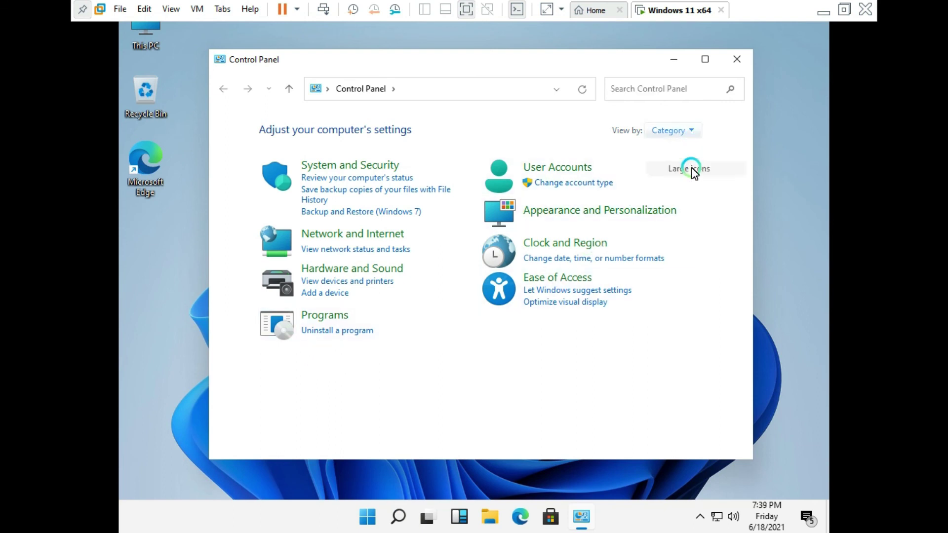
scroll(612, 223, "down", 1)
scroll(612, 231, "down", 2)
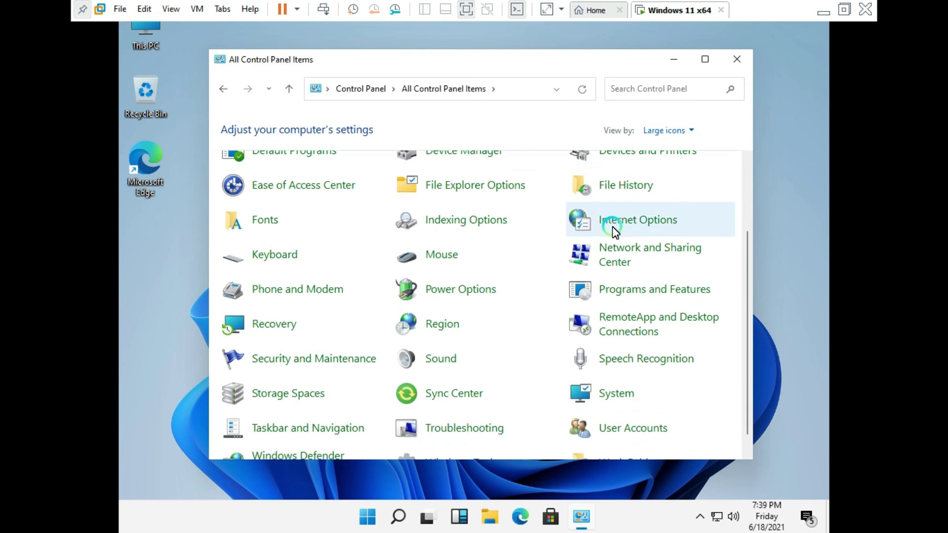
Switch Control Panel to Small icons, return it to Category view, and close it.
left_click(690, 131)
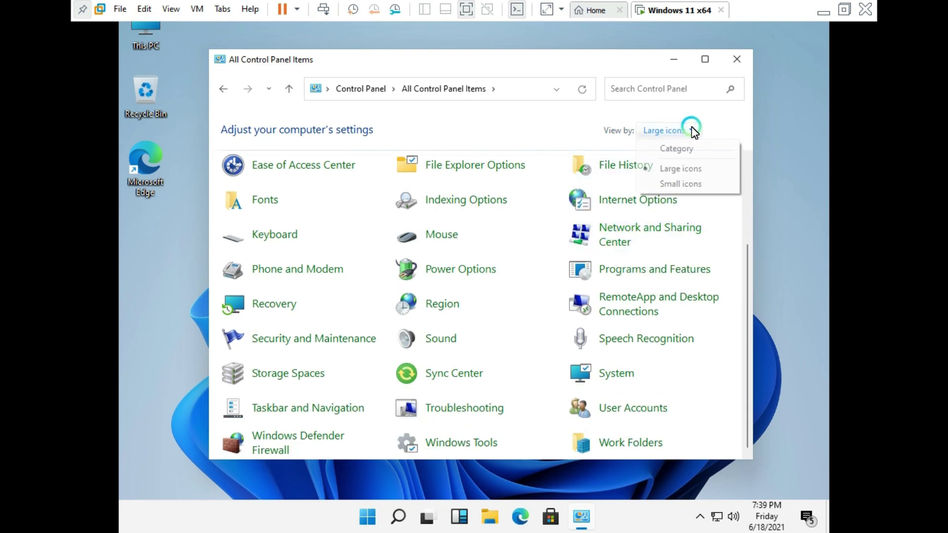
left_click(680, 181)
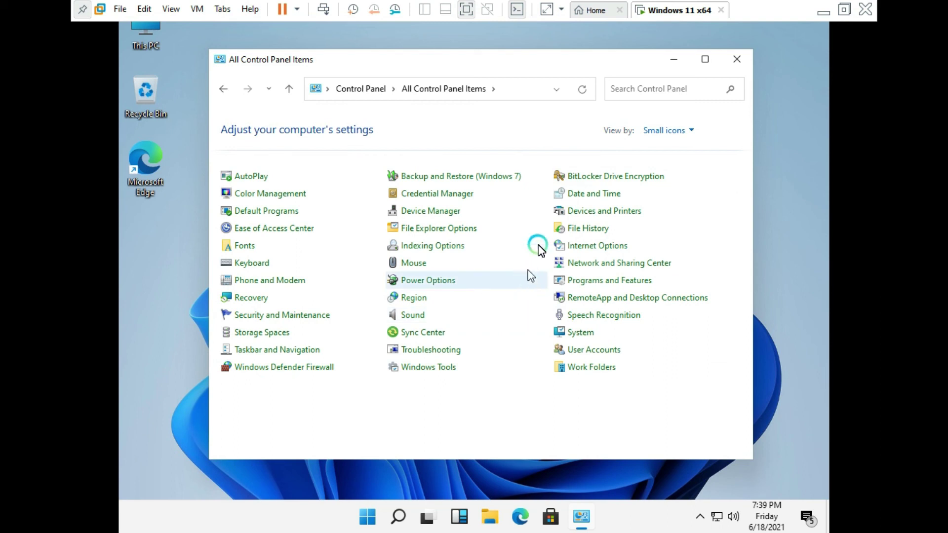
left_click(689, 131)
left_click(687, 144)
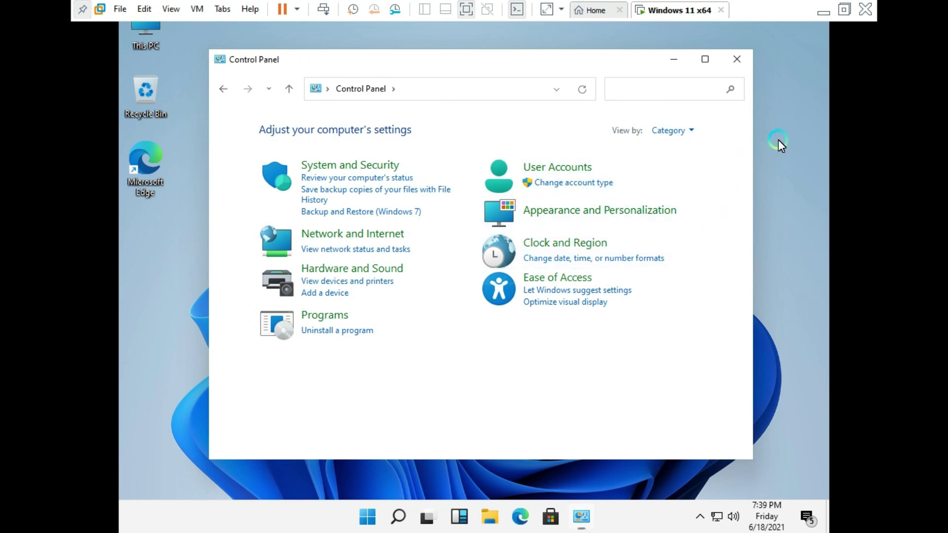
left_click(736, 60)
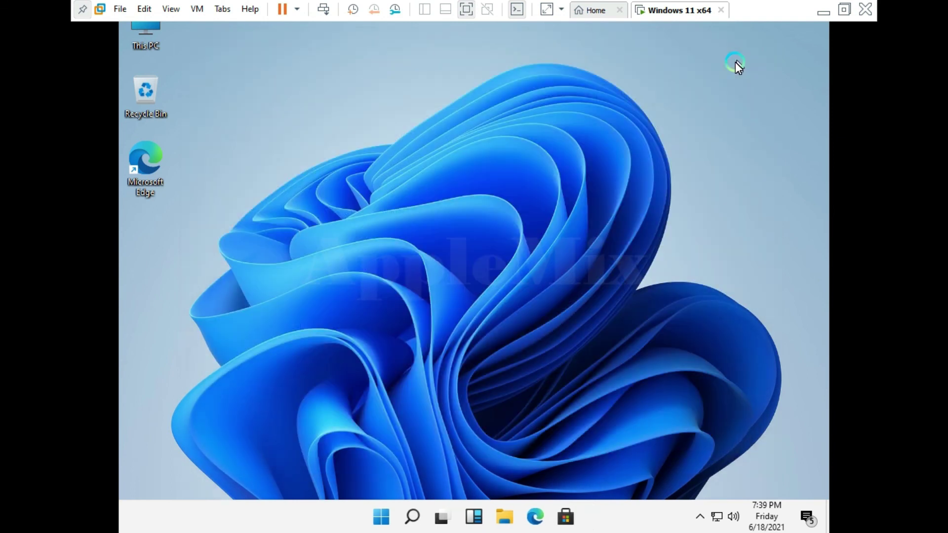
Shut down the Windows 11 guest using Shut down from the Start menu's power options.
left_click(382, 517)
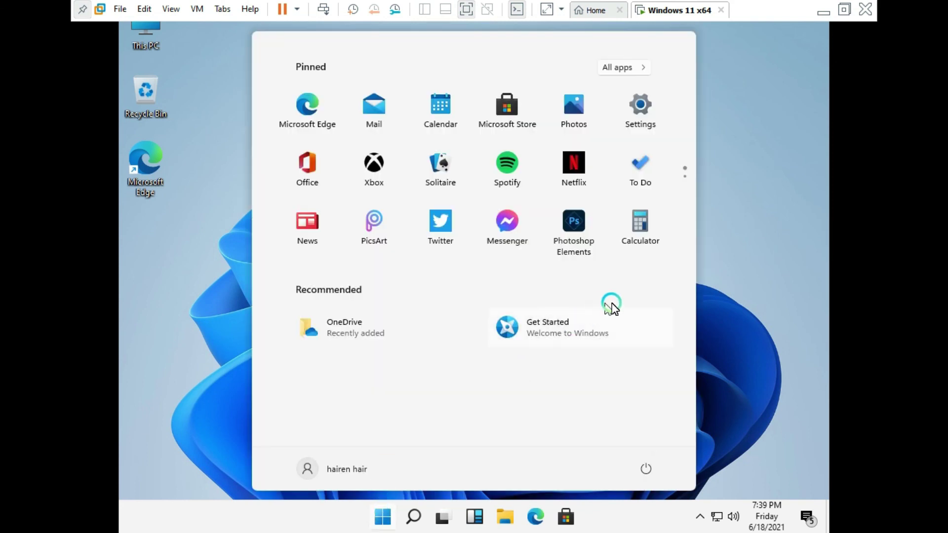
left_click(646, 474)
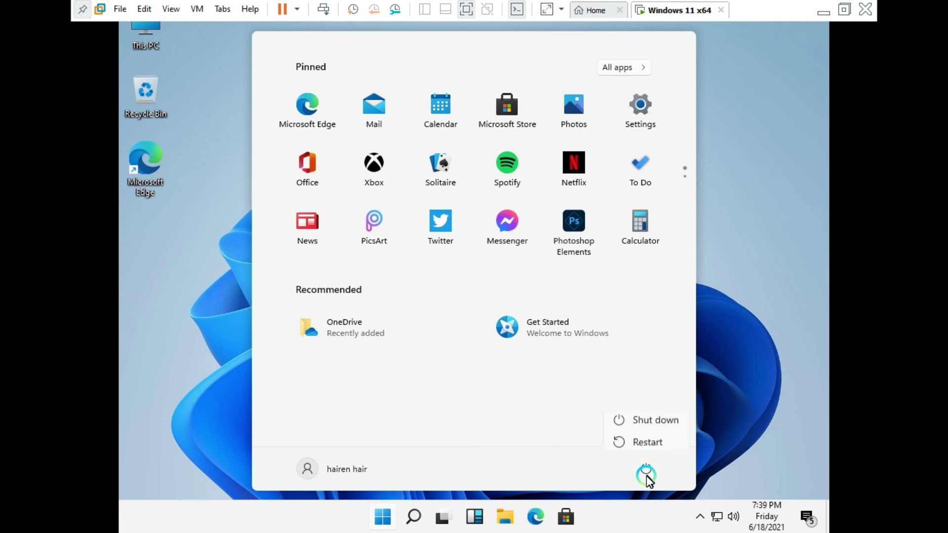
left_click(652, 419)
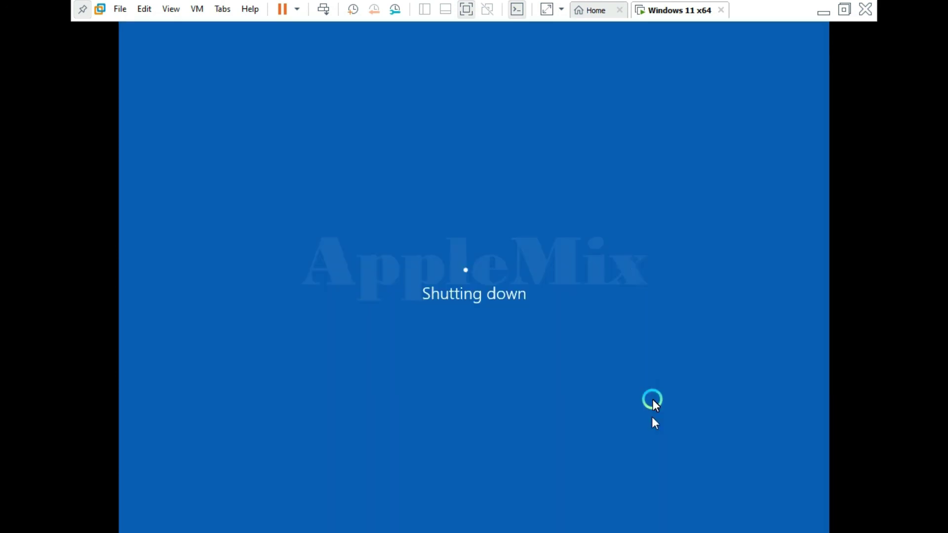